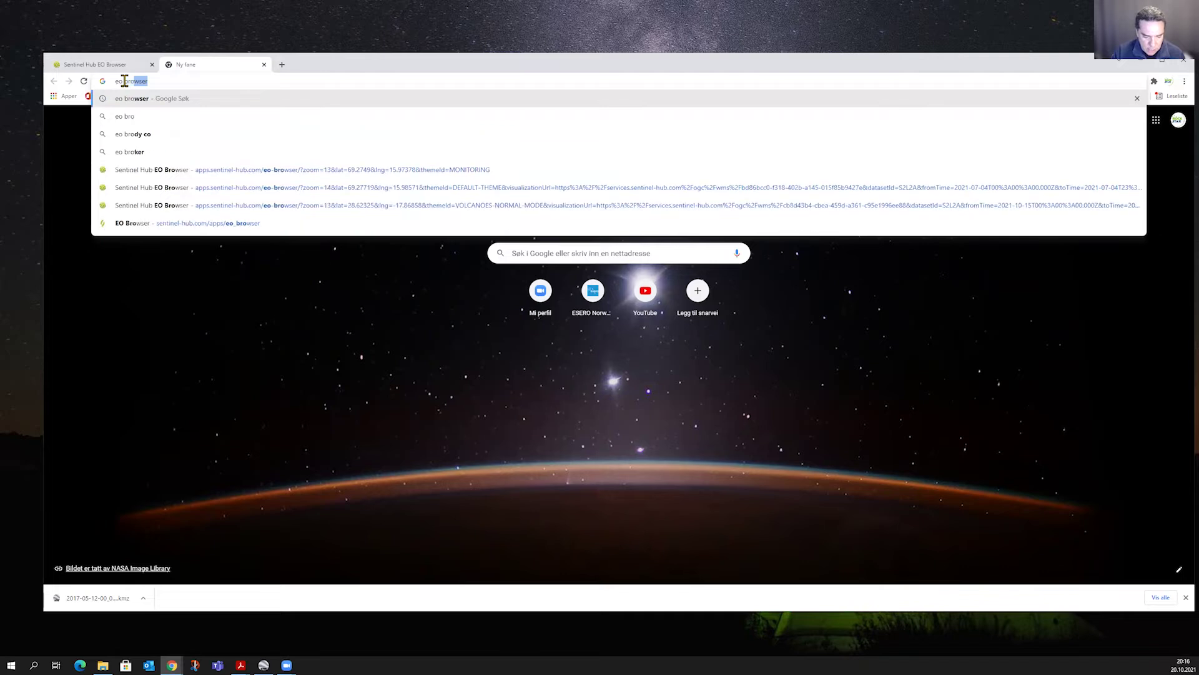
Step: Search the web for "eo browser", open the Sentinel Hub EO Browser application and dismiss its welcome message
{"action": "key", "text": "Return"}
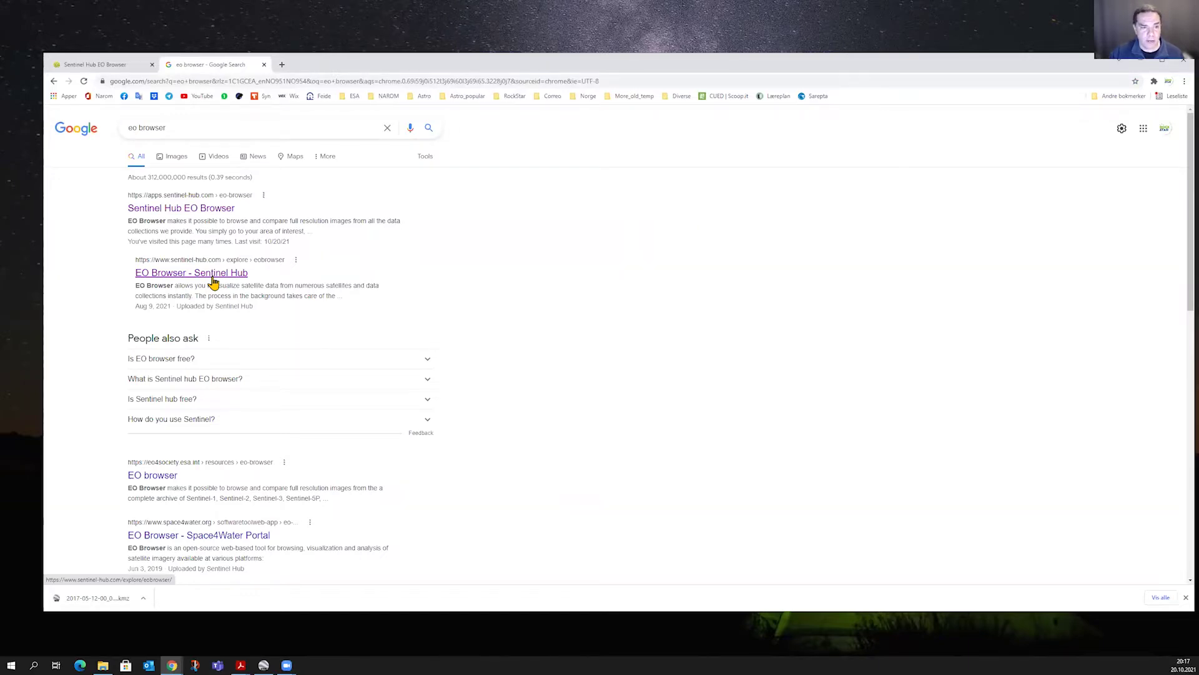
{"action": "left_click", "coordinate": [205, 214]}
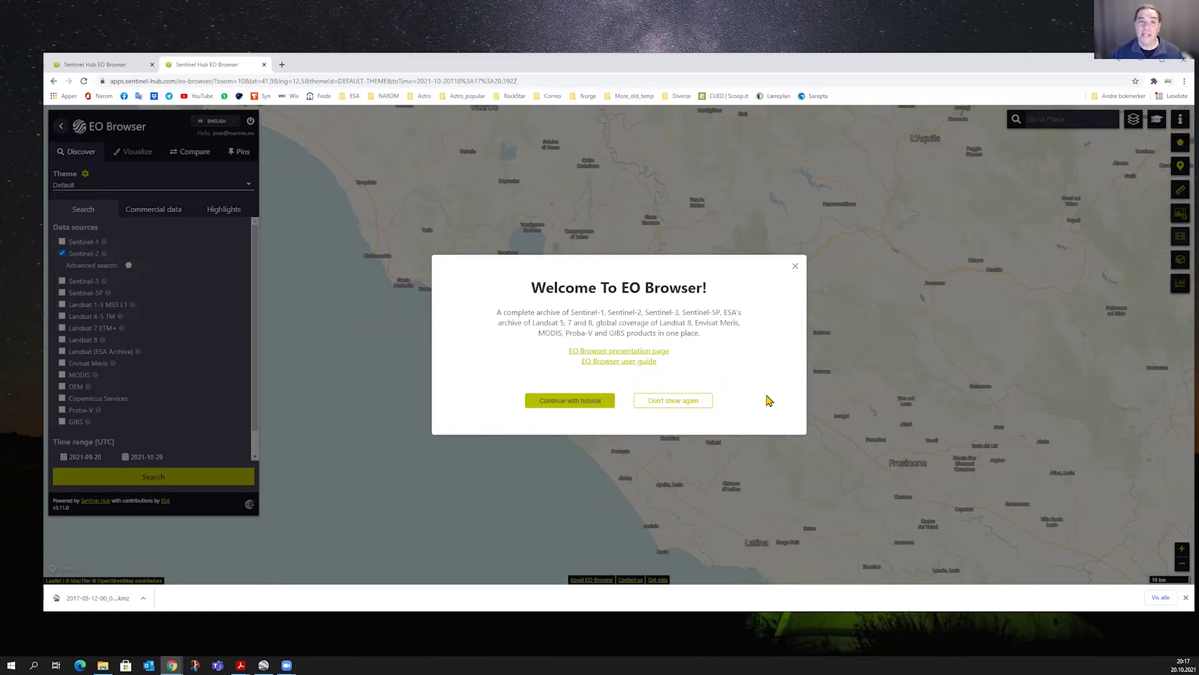
{"action": "left_click", "coordinate": [794, 267]}
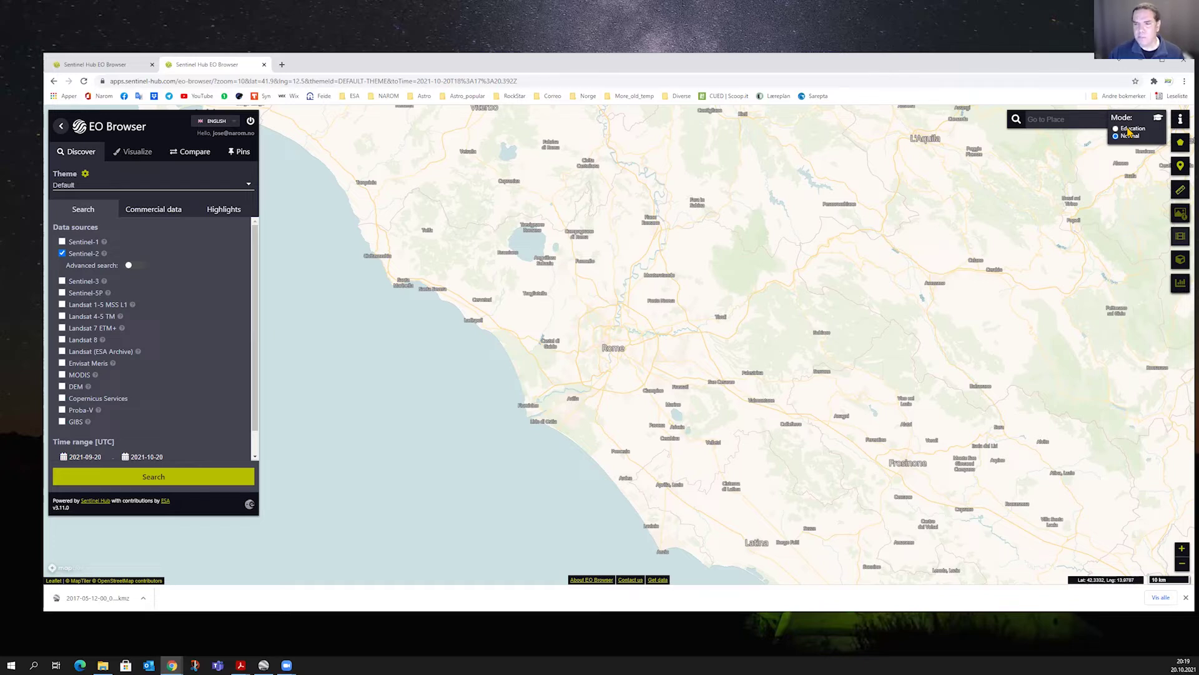
Step: Switch to Education mode with the Monitoring Earth from Space theme and view the description of the Sentinel-2 data source
{"action": "left_click", "coordinate": [1130, 129]}
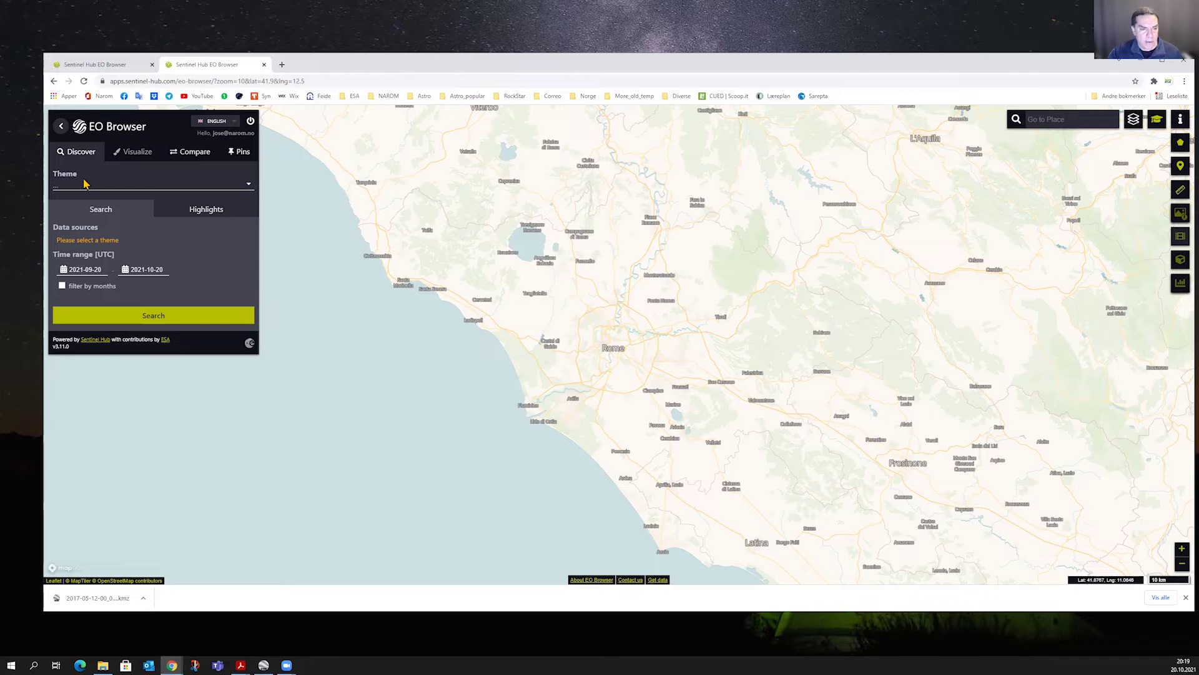
{"action": "left_click", "coordinate": [248, 187]}
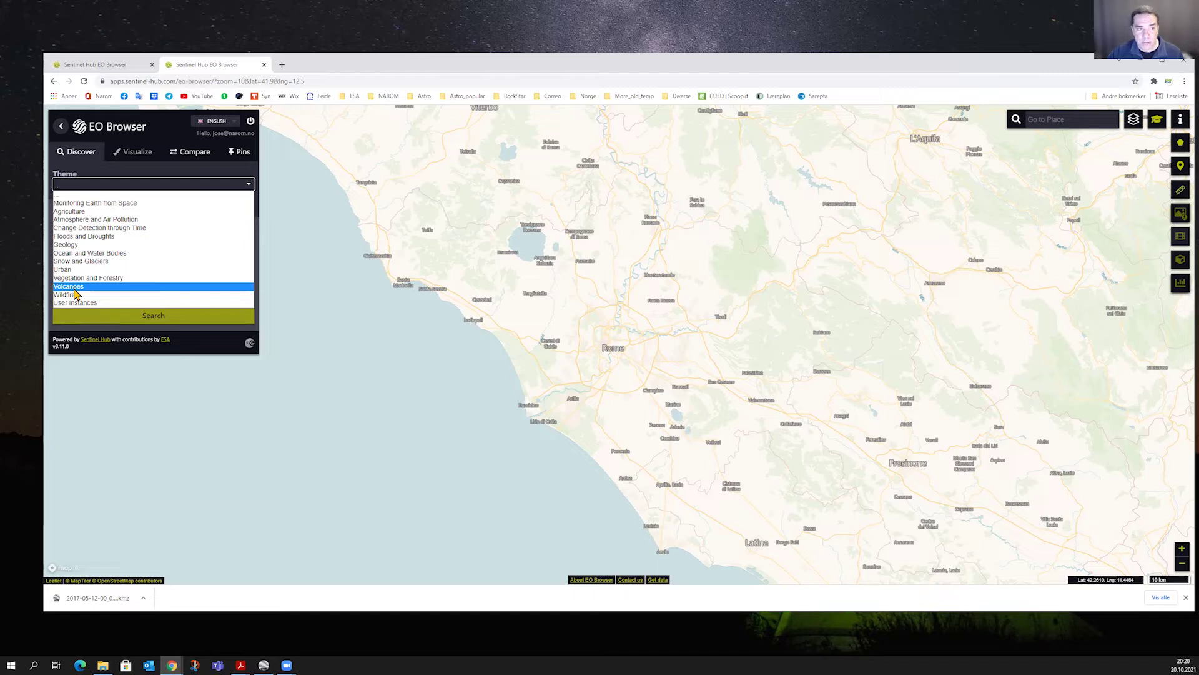
{"action": "left_click", "coordinate": [115, 205]}
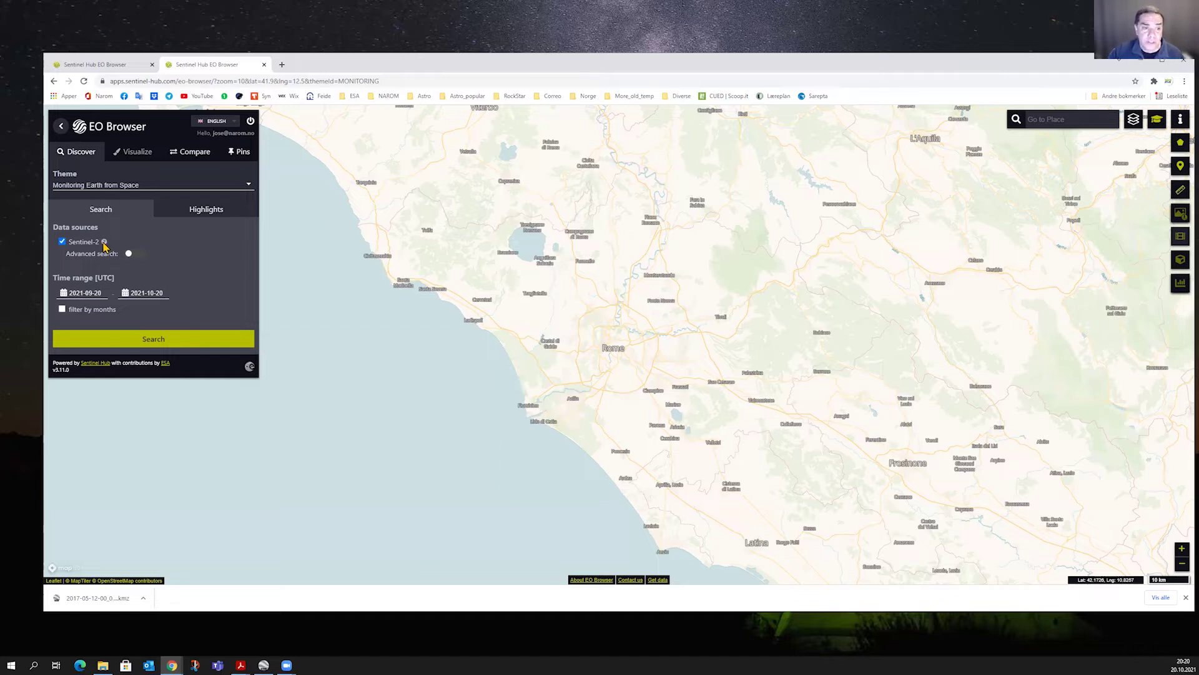
{"action": "left_click", "coordinate": [104, 244]}
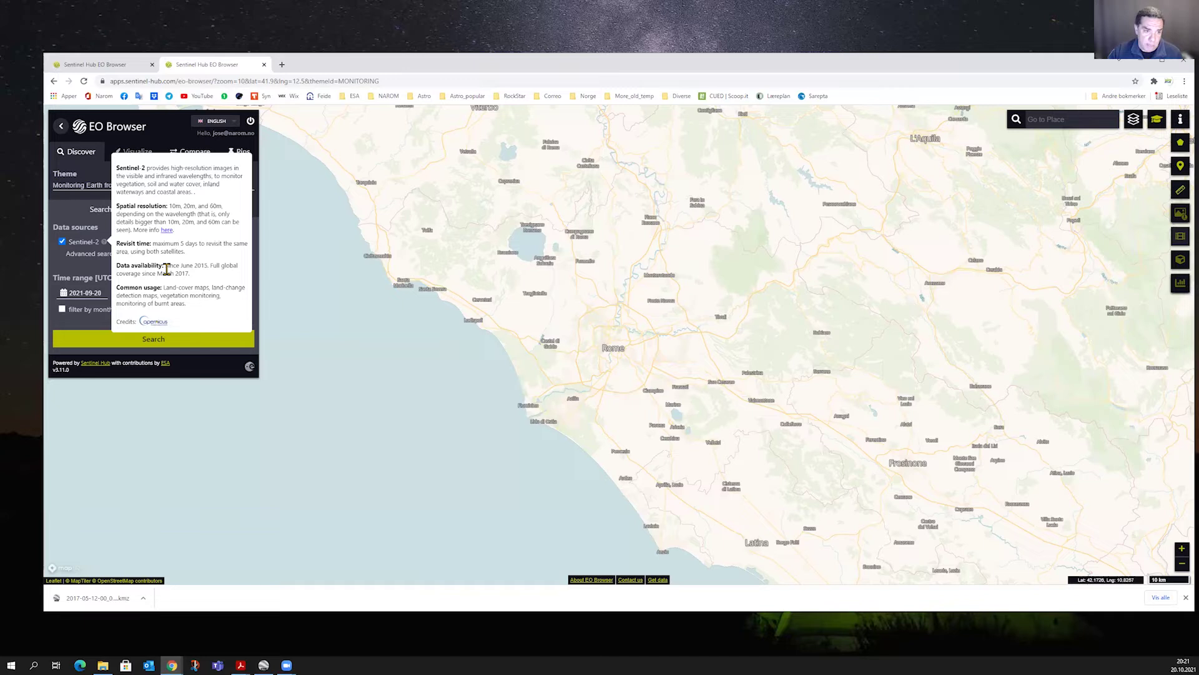
{"action": "left_click", "coordinate": [82, 268]}
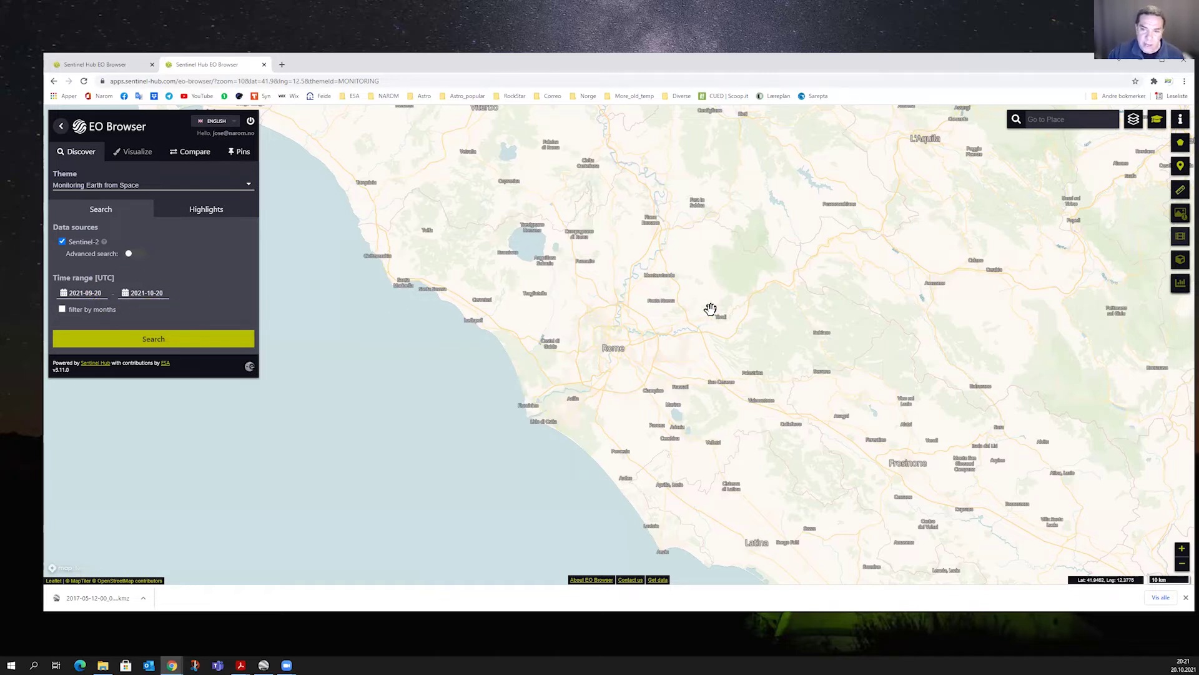
Step: Search for the place "bleik", choose Bleik, Noruega, and frame the village and its coastline closely on the map
{"action": "left_click", "coordinate": [1046, 119]}
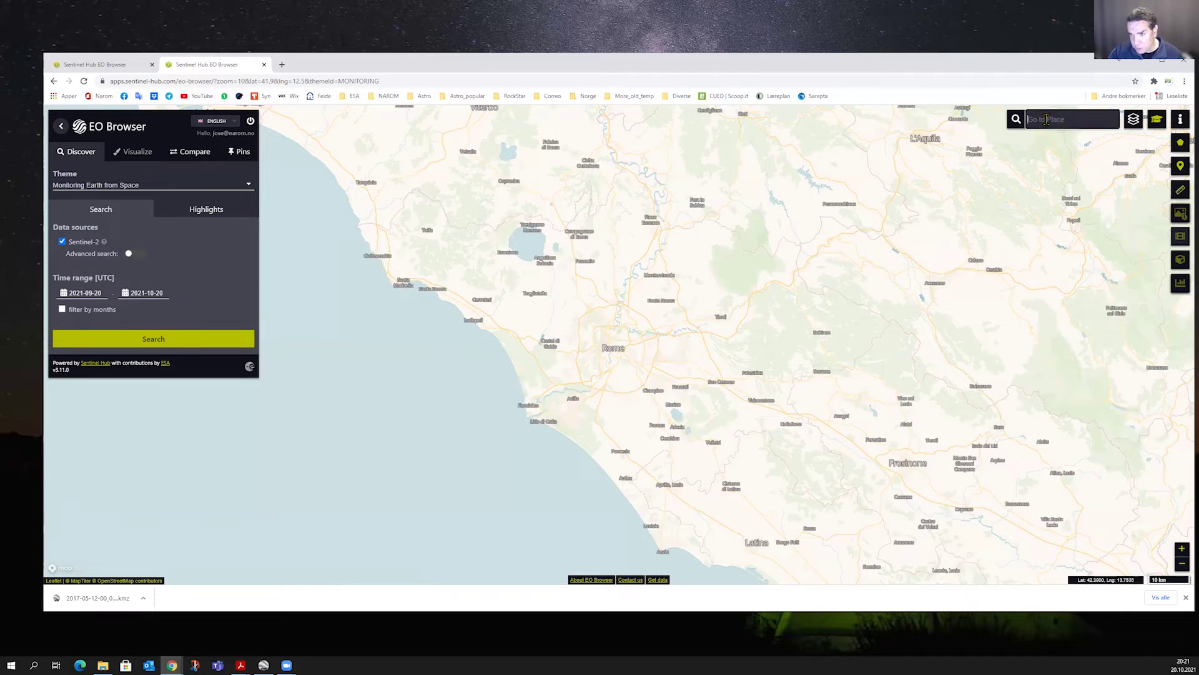
{"action": "type", "text": "bleik"}
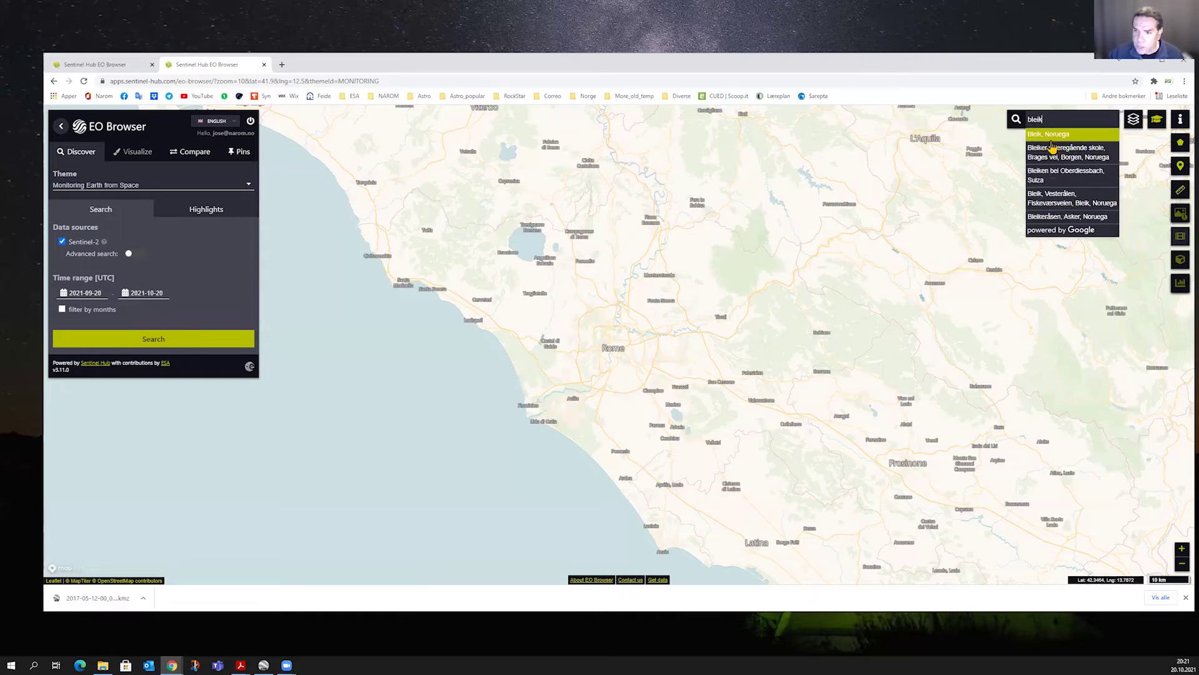
{"action": "left_click", "coordinate": [1051, 140]}
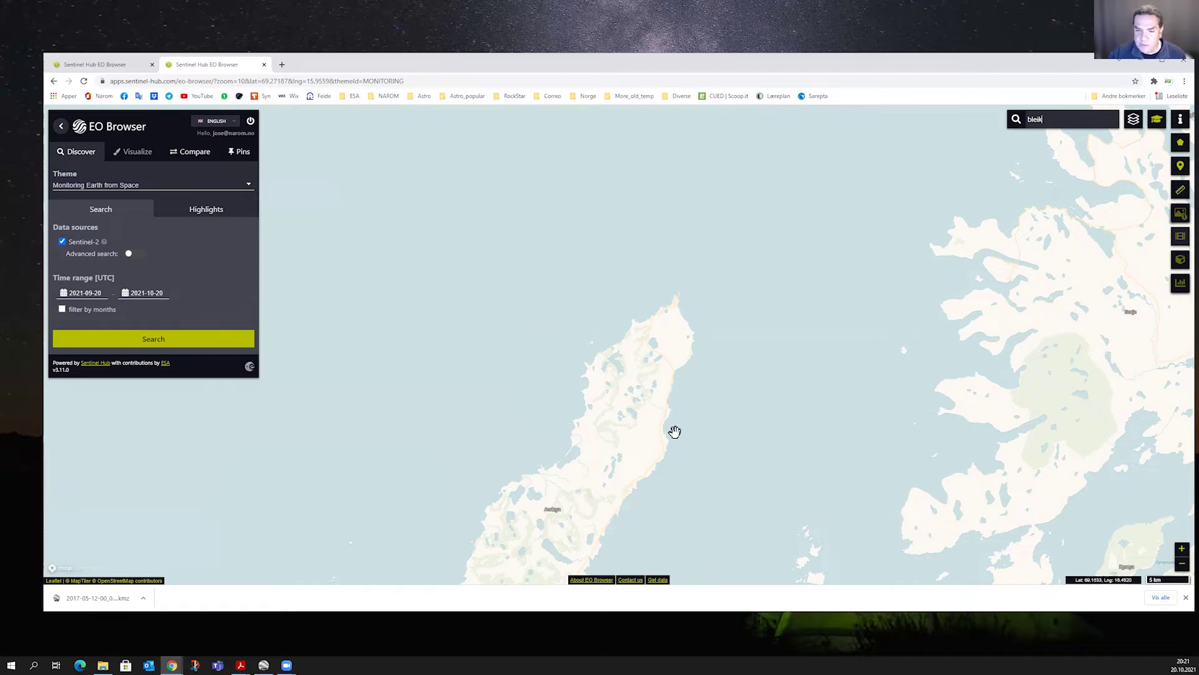
{"action": "left_click_drag", "start_coordinate": [634, 365], "coordinate": [651, 394]}
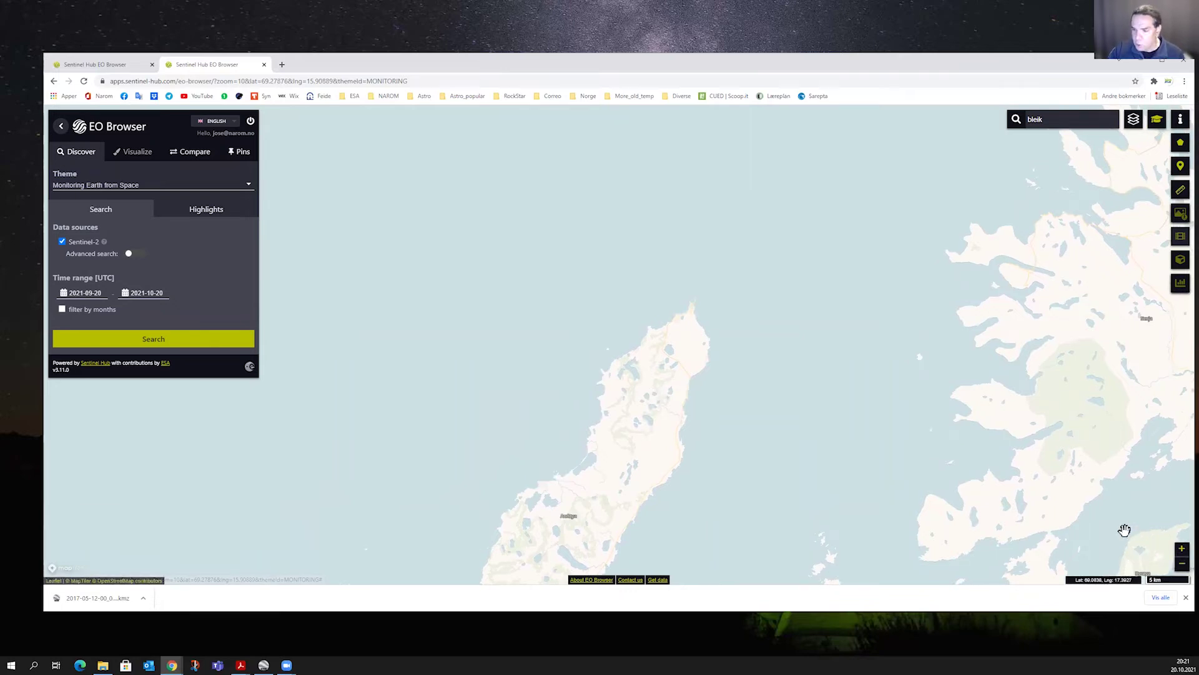
{"action": "left_click", "coordinate": [1182, 549]}
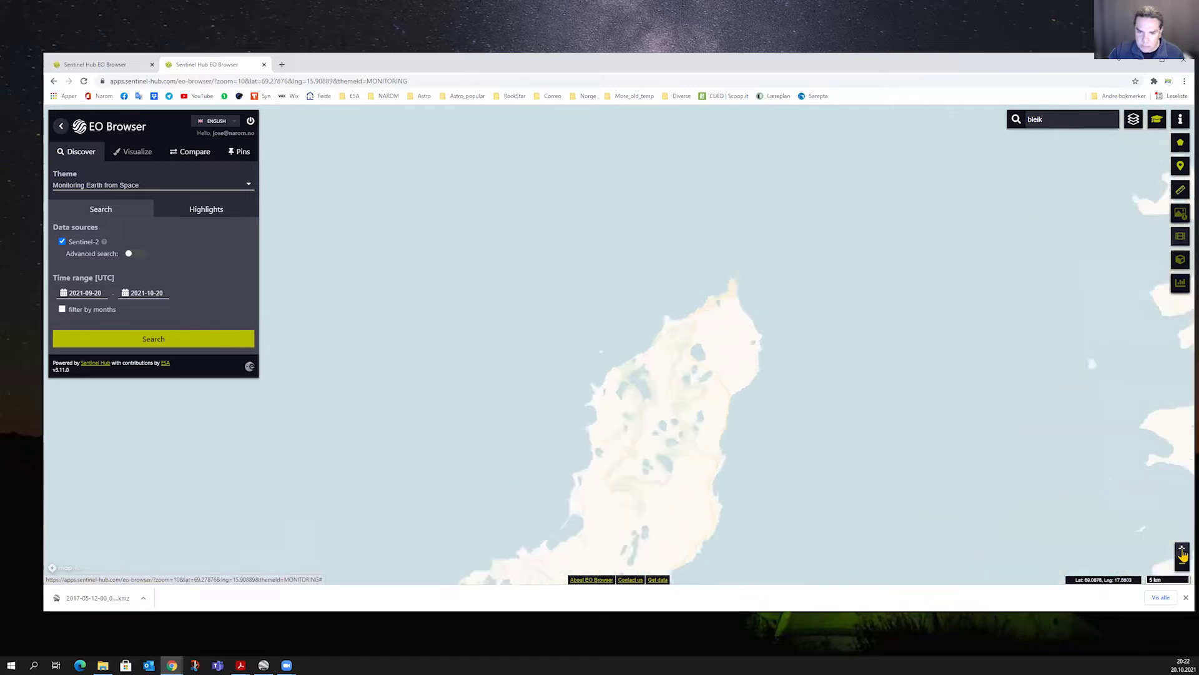
{"action": "left_click", "coordinate": [1182, 551]}
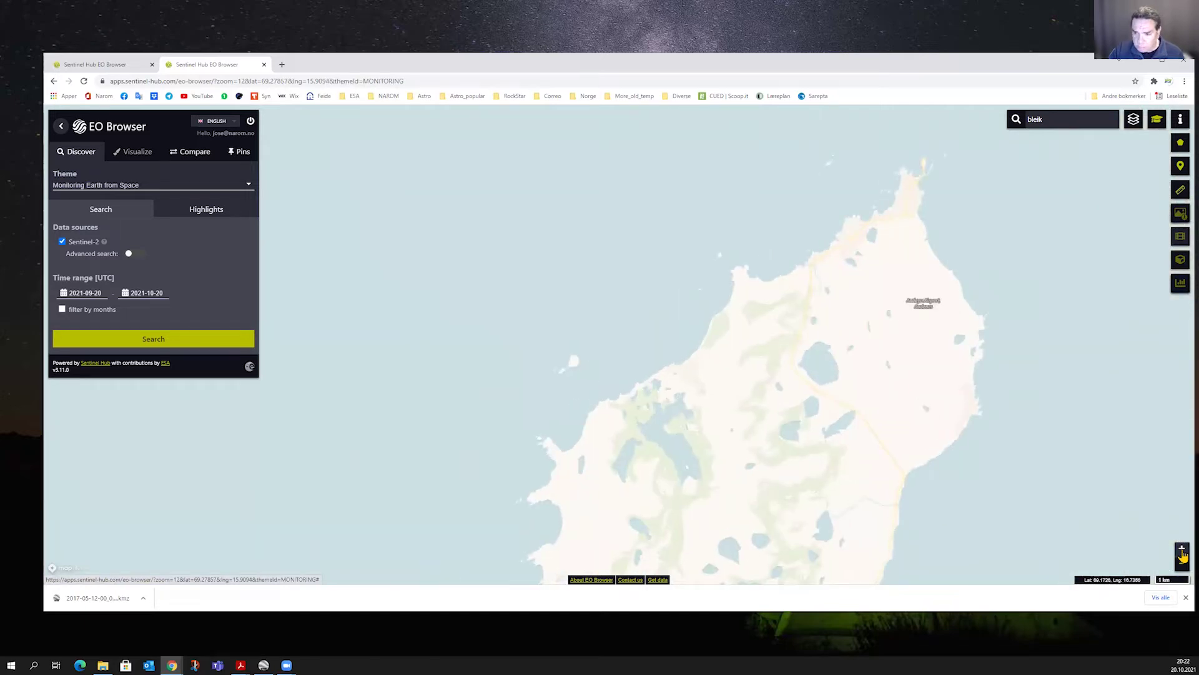
{"action": "left_click", "coordinate": [1182, 551]}
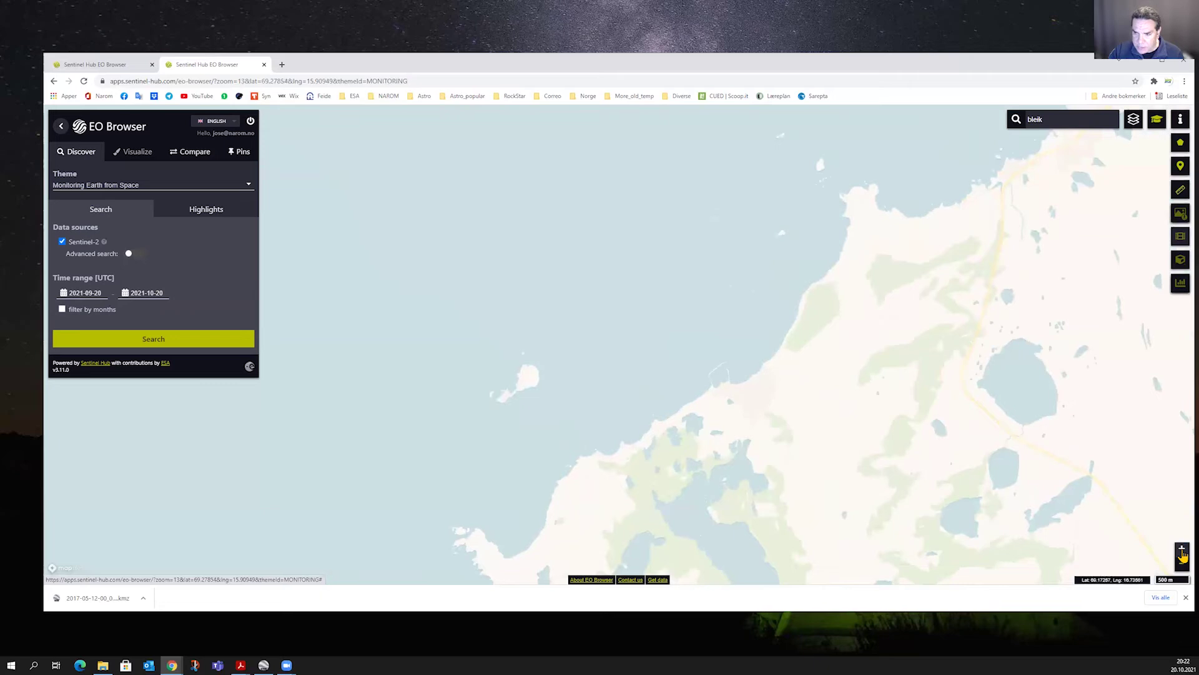
{"action": "left_click_drag", "start_coordinate": [905, 462], "coordinate": [834, 524]}
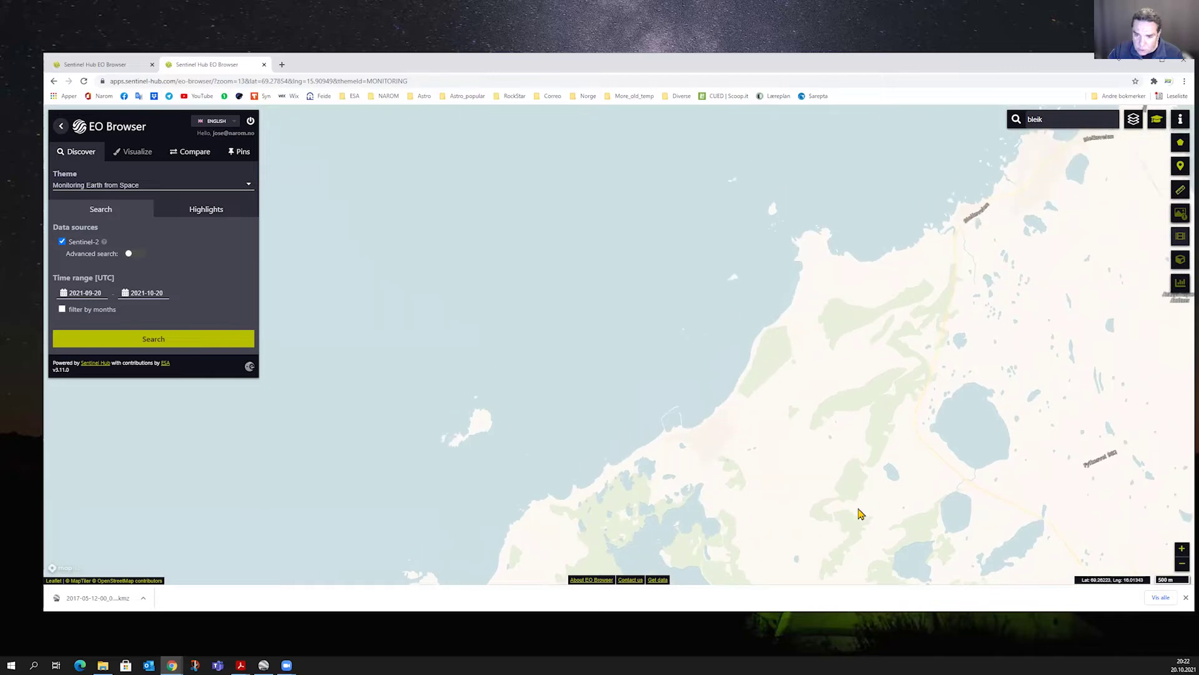
{"action": "left_click", "coordinate": [1181, 549]}
{"action": "left_click_drag", "start_coordinate": [972, 447], "coordinate": [965, 430]}
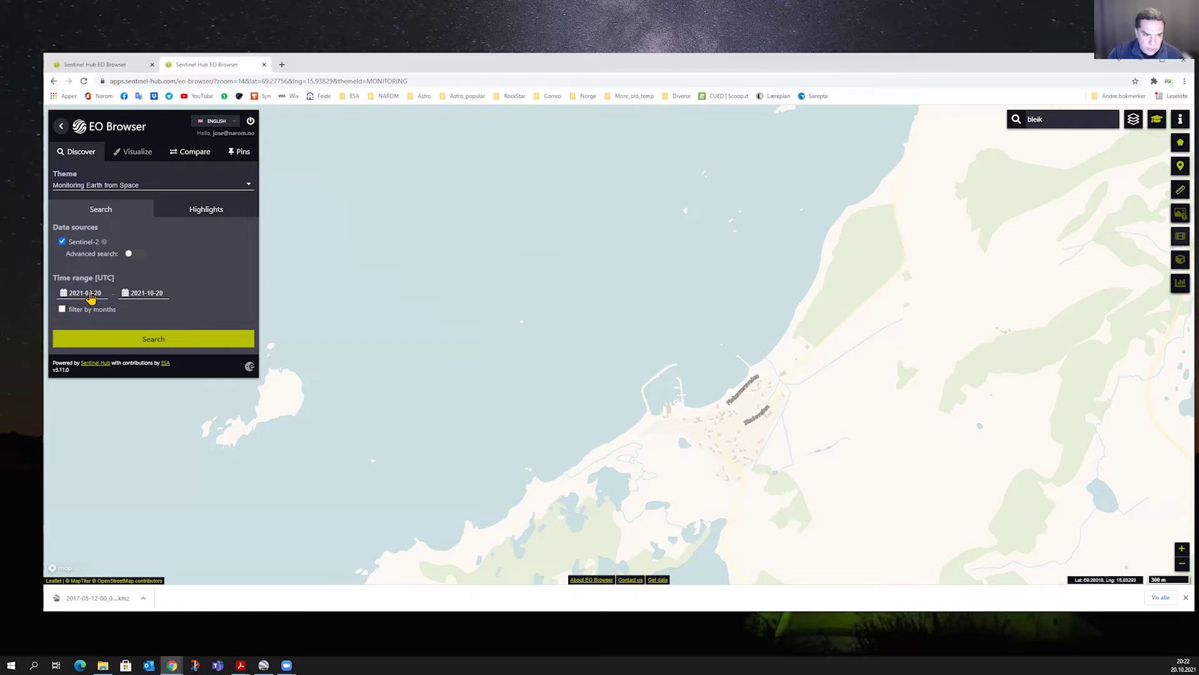
Step: Set the start date of the search time range to 2017-05-16
{"action": "left_click", "coordinate": [93, 299]}
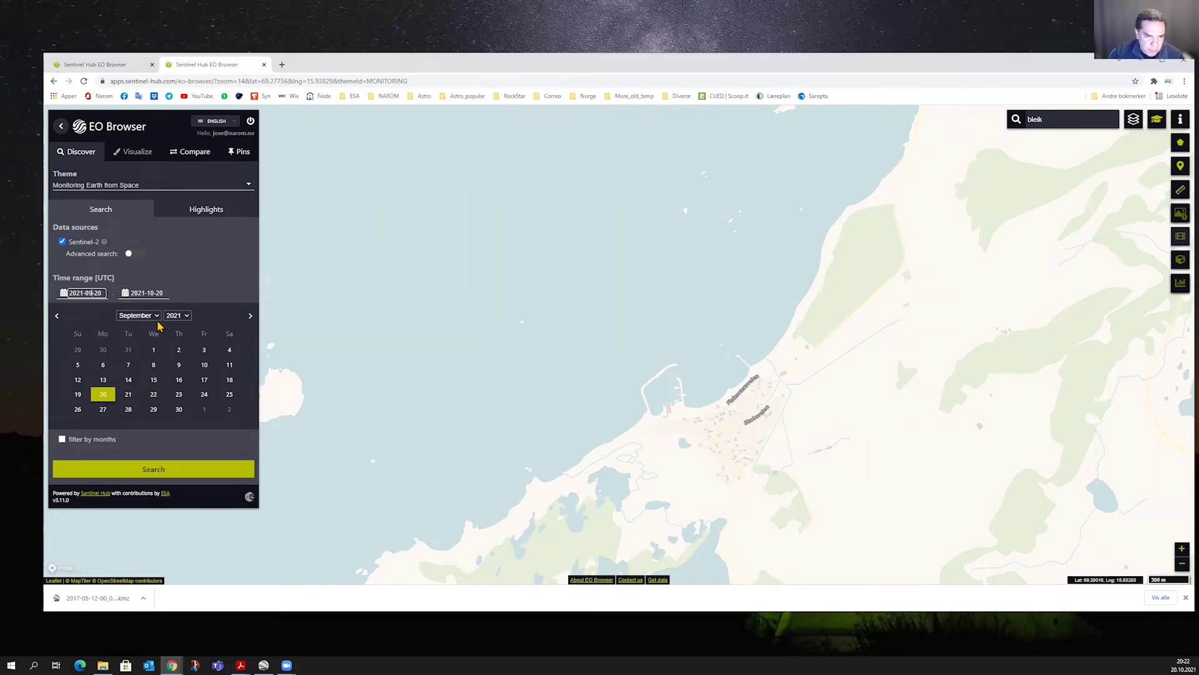
{"action": "left_click", "coordinate": [185, 317]}
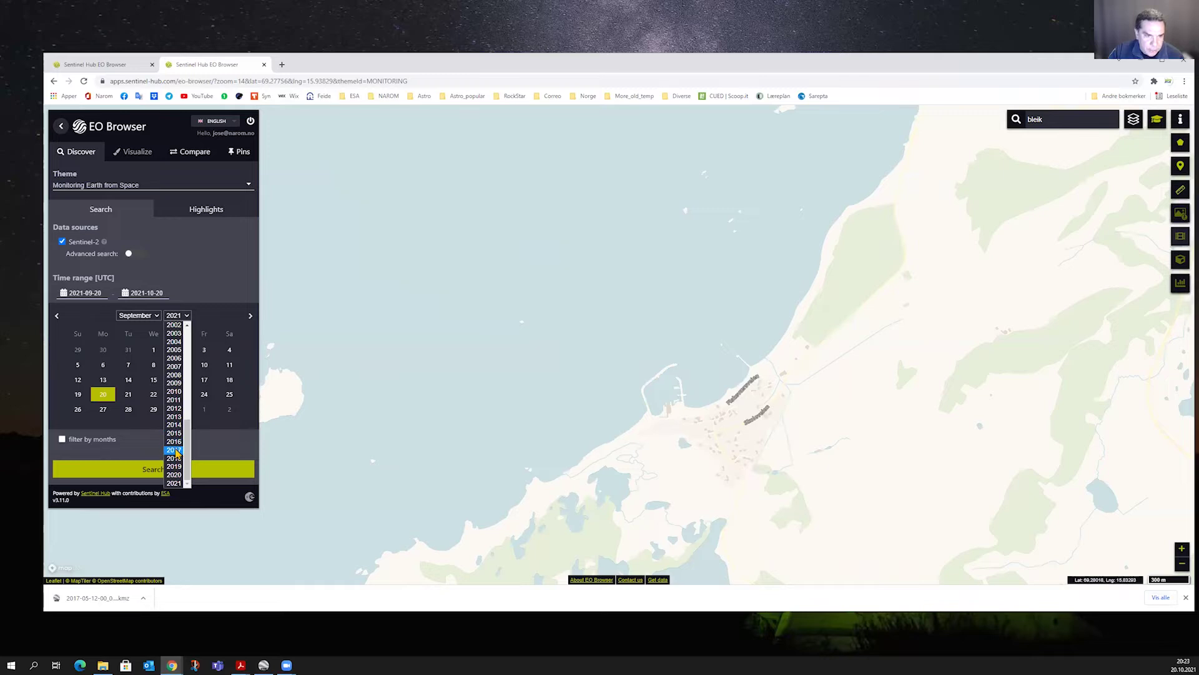
{"action": "left_click", "coordinate": [175, 450]}
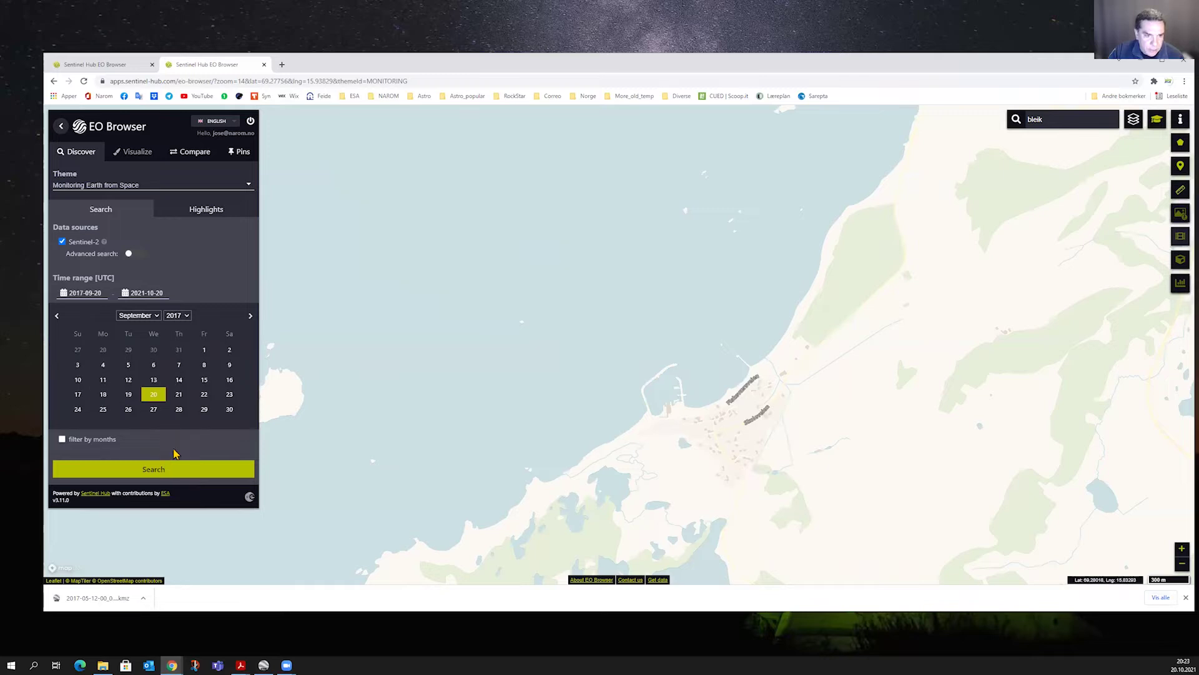
{"action": "left_click", "coordinate": [157, 316]}
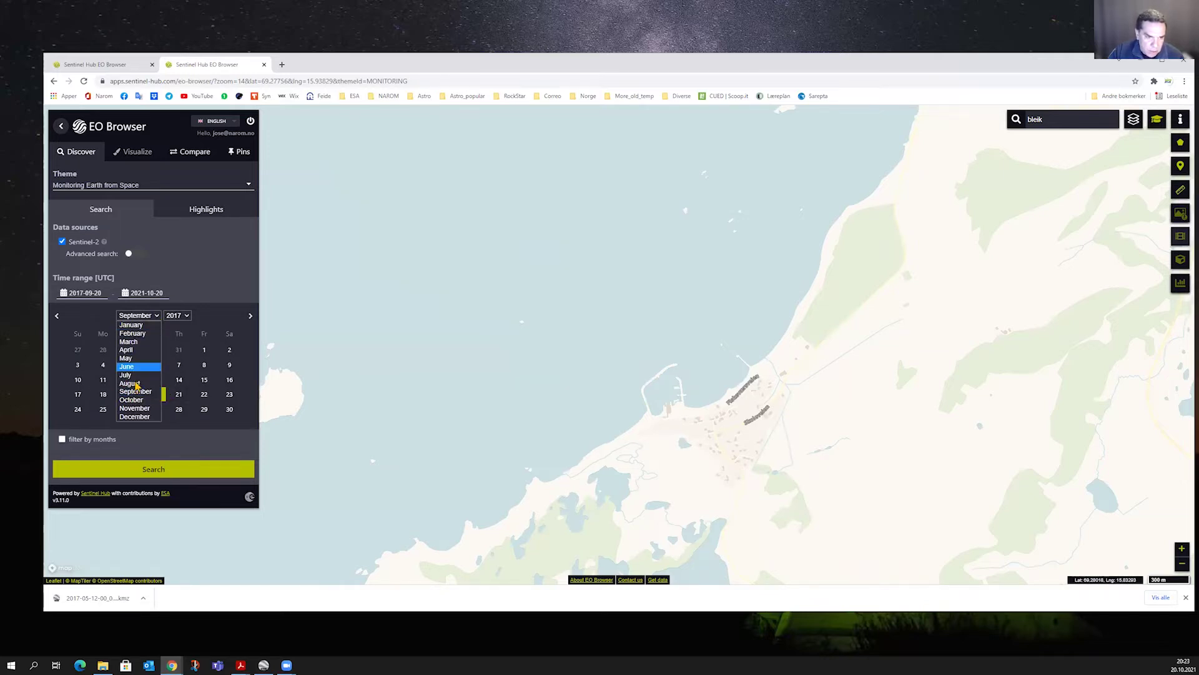
{"action": "left_click", "coordinate": [138, 359]}
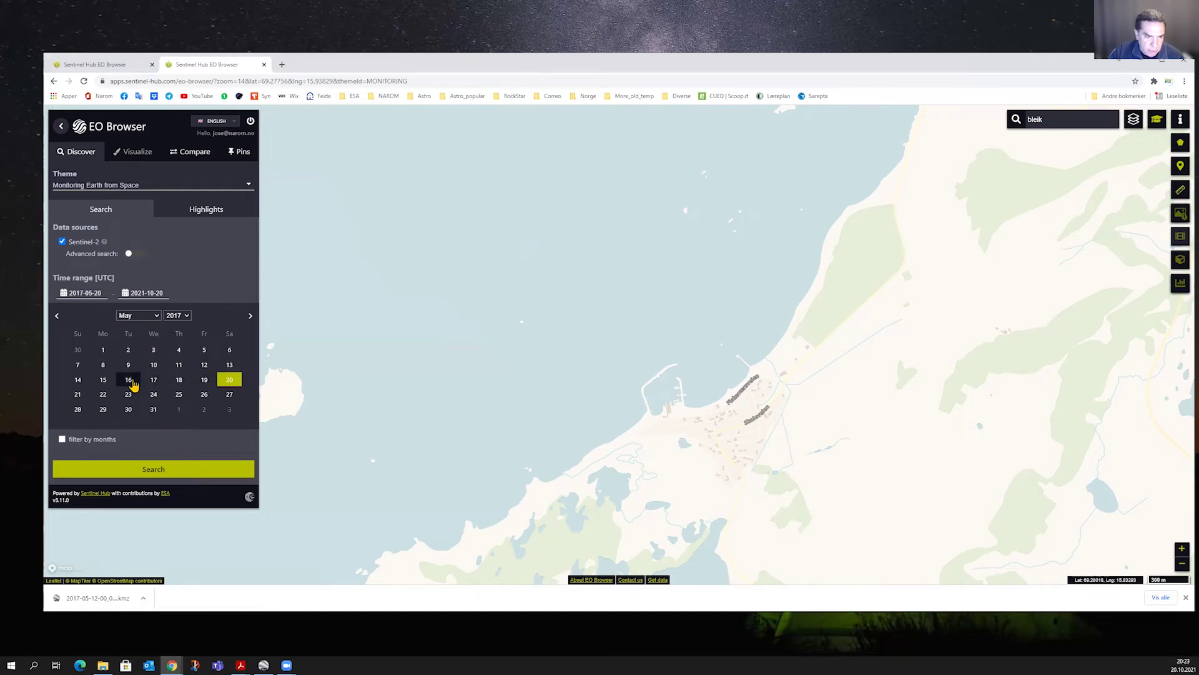
{"action": "left_click", "coordinate": [130, 381]}
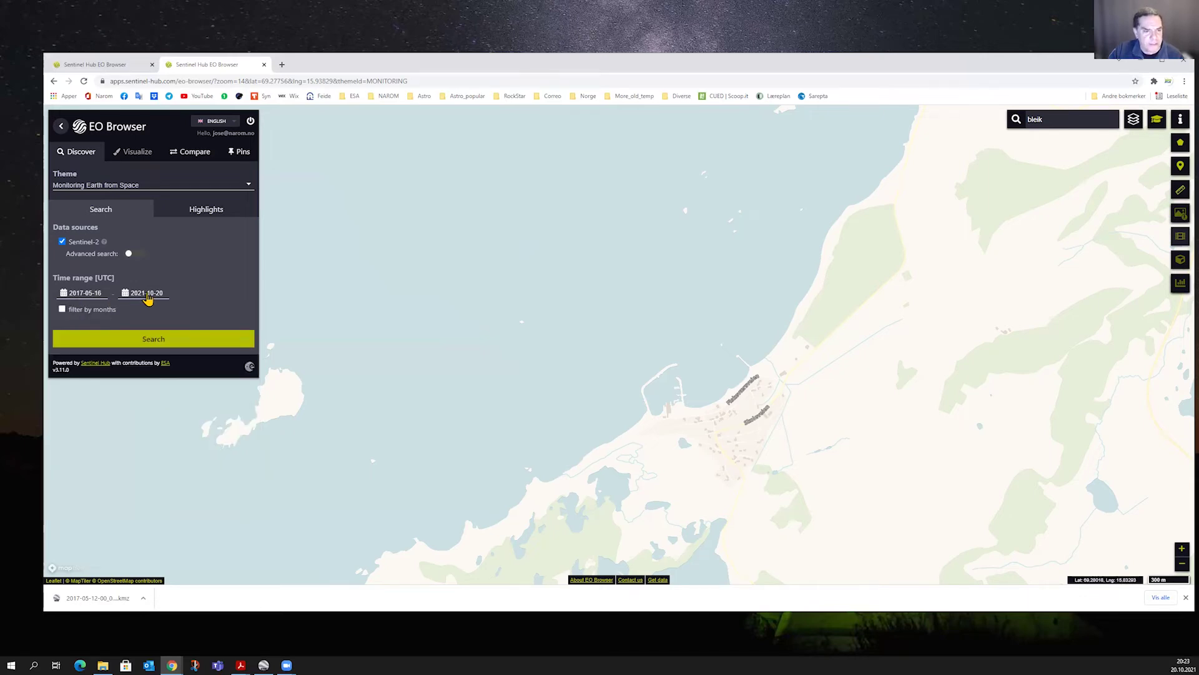
Step: Set the end date of the search time range to 2017-06-16
{"action": "left_click", "coordinate": [147, 297]}
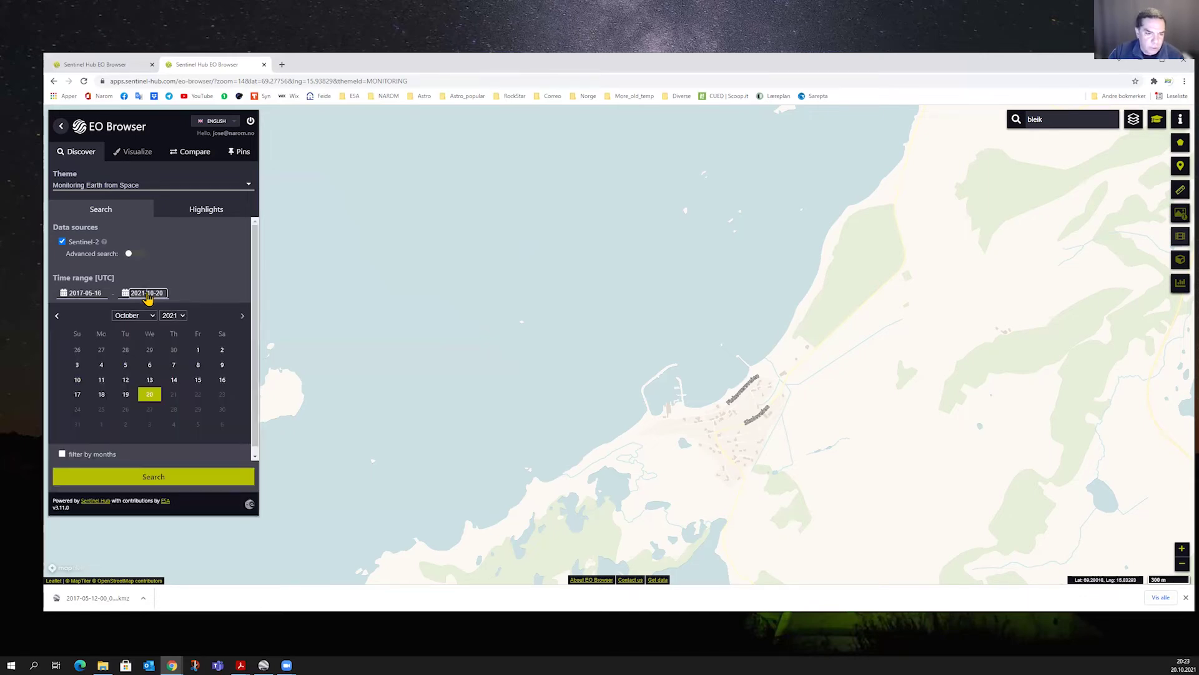
{"action": "left_click", "coordinate": [182, 316]}
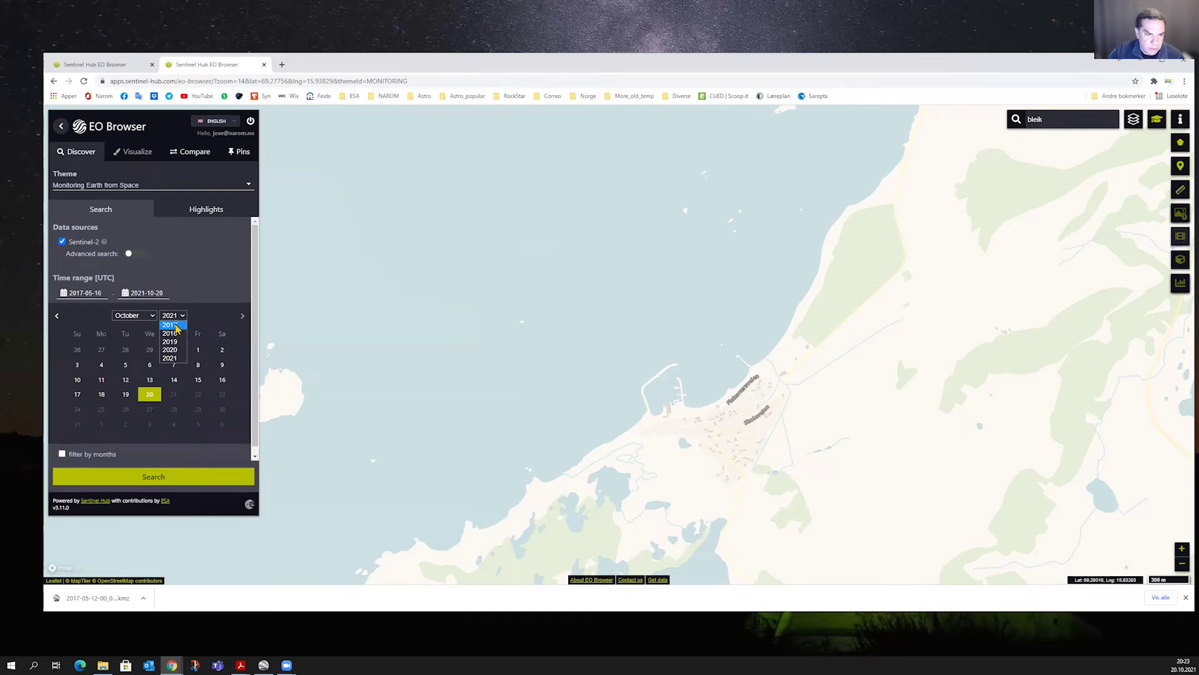
{"action": "left_click", "coordinate": [172, 359]}
{"action": "left_click", "coordinate": [157, 317]}
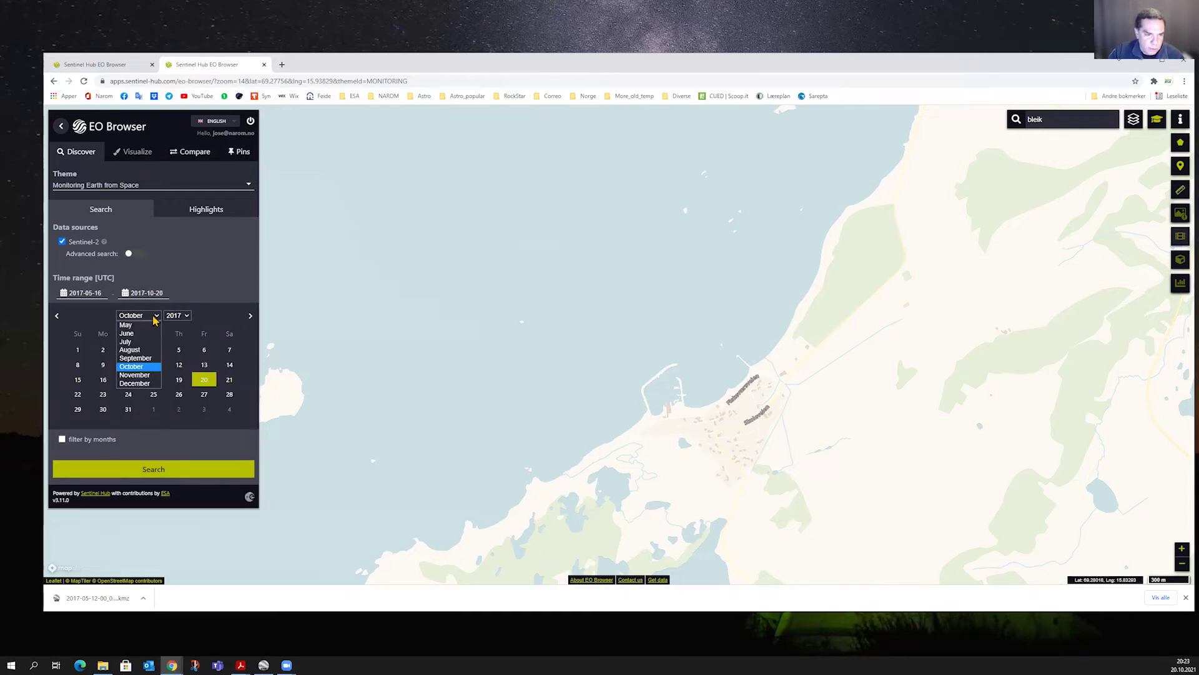
{"action": "left_click", "coordinate": [157, 359]}
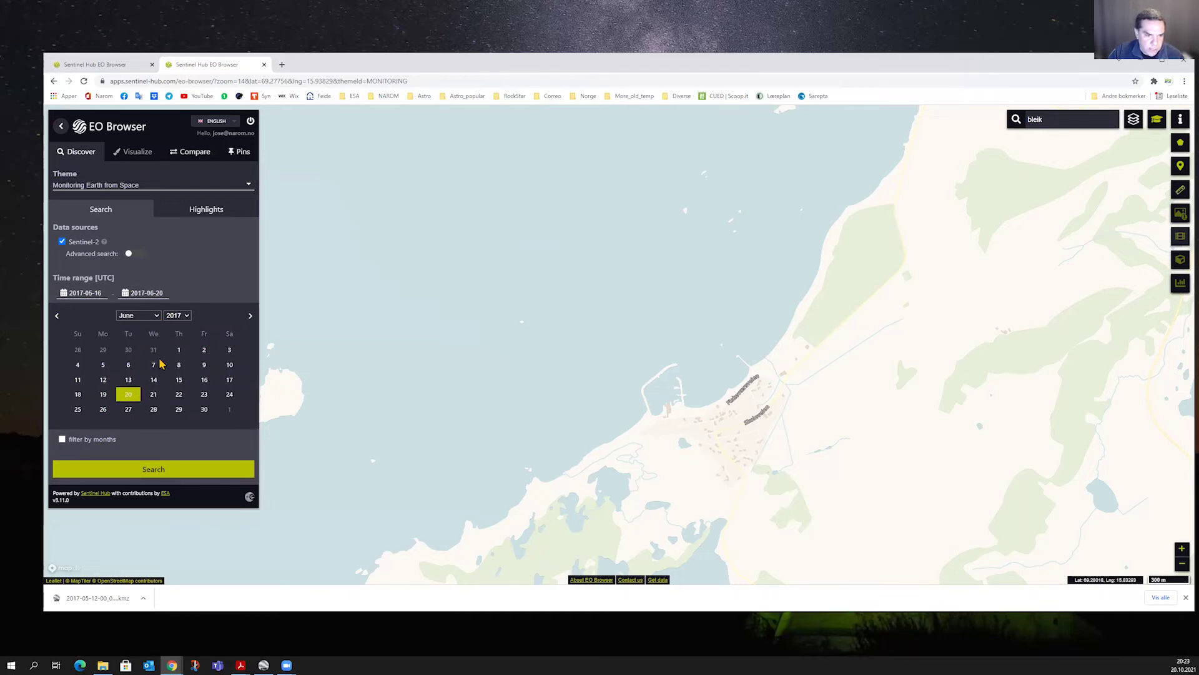
{"action": "left_click", "coordinate": [203, 379]}
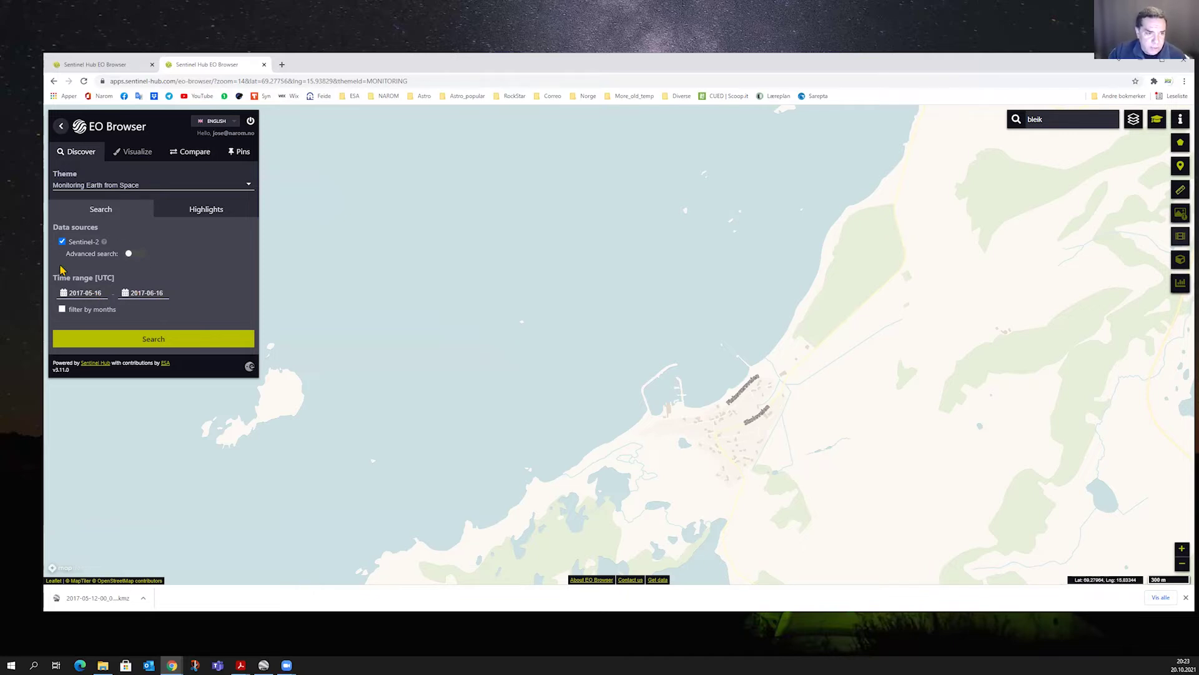
Step: Limit the maximum cloud coverage to 24 % in the Sentinel-2 advanced search options and run the image search
{"action": "left_click", "coordinate": [141, 258]}
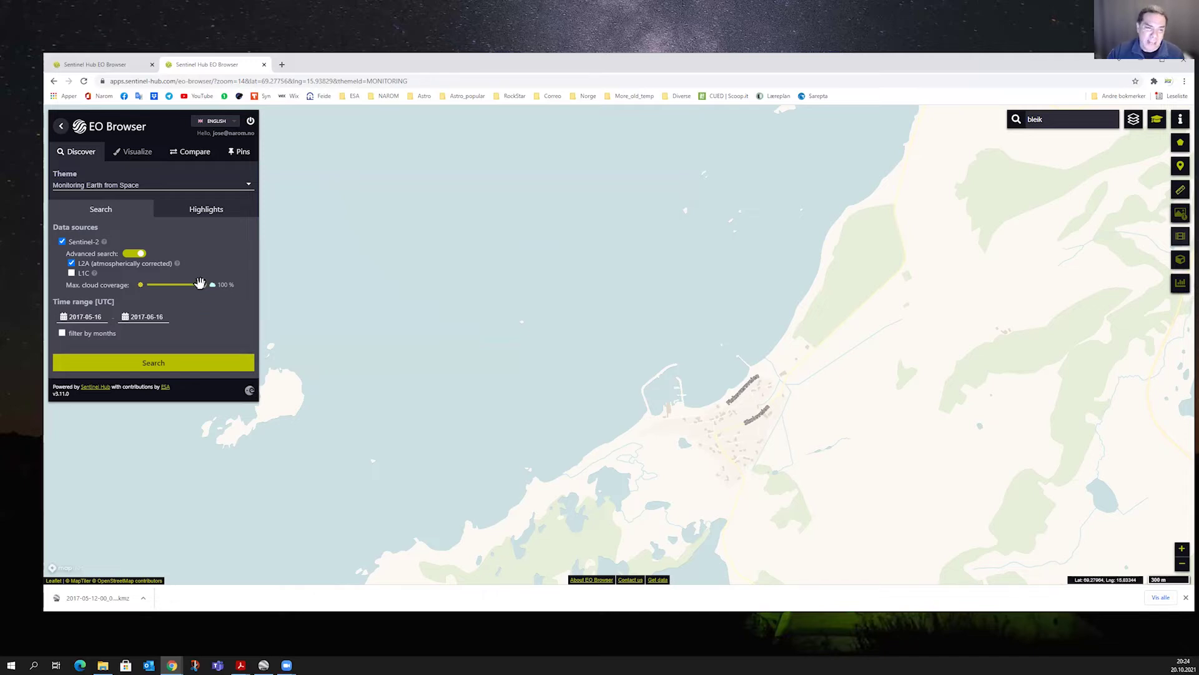
{"action": "left_click_drag", "start_coordinate": [200, 284], "coordinate": [160, 295]}
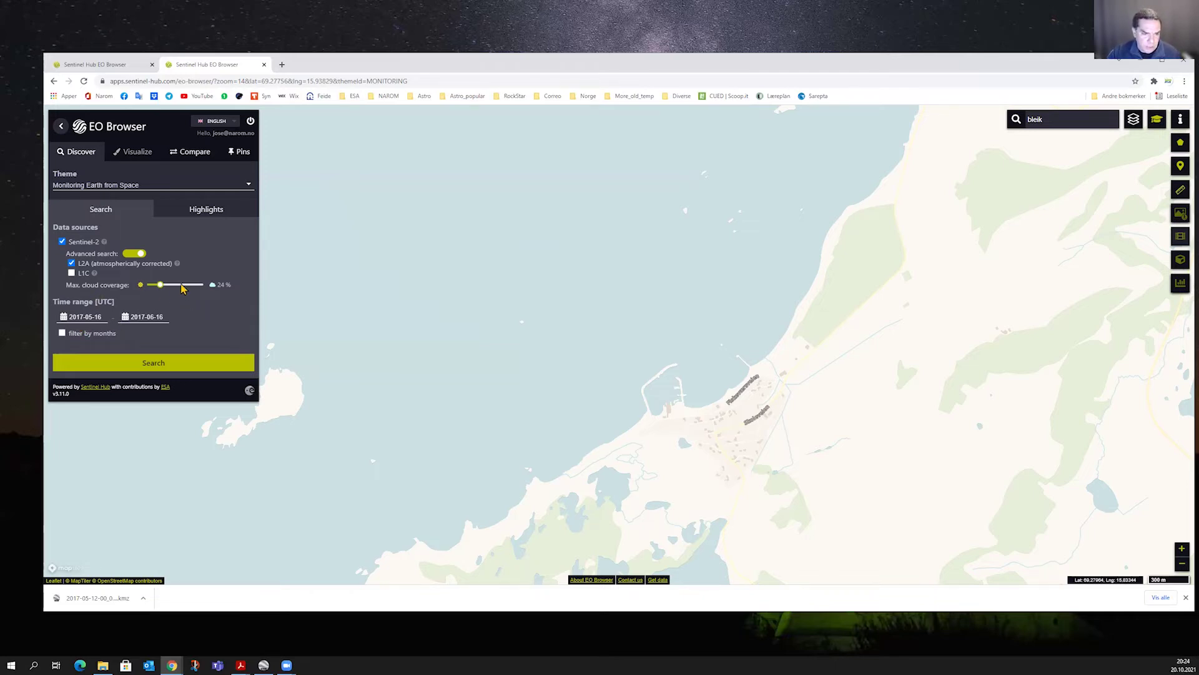
{"action": "left_click", "coordinate": [156, 365]}
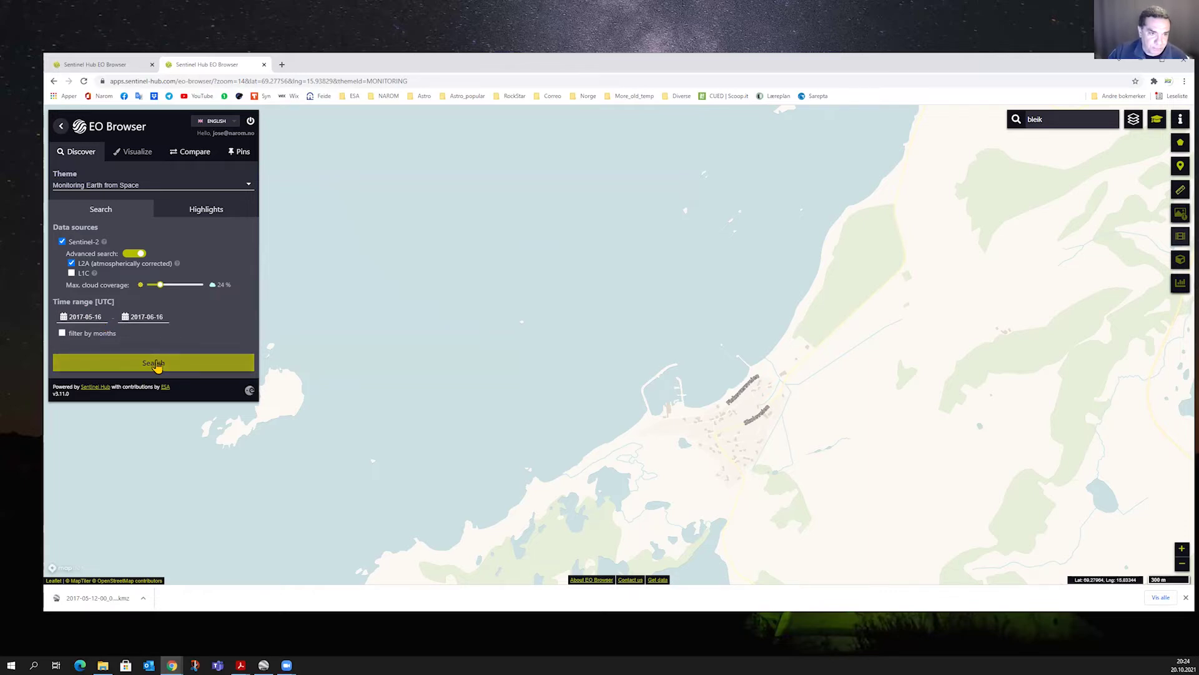
{"action": "left_click", "coordinate": [156, 365]}
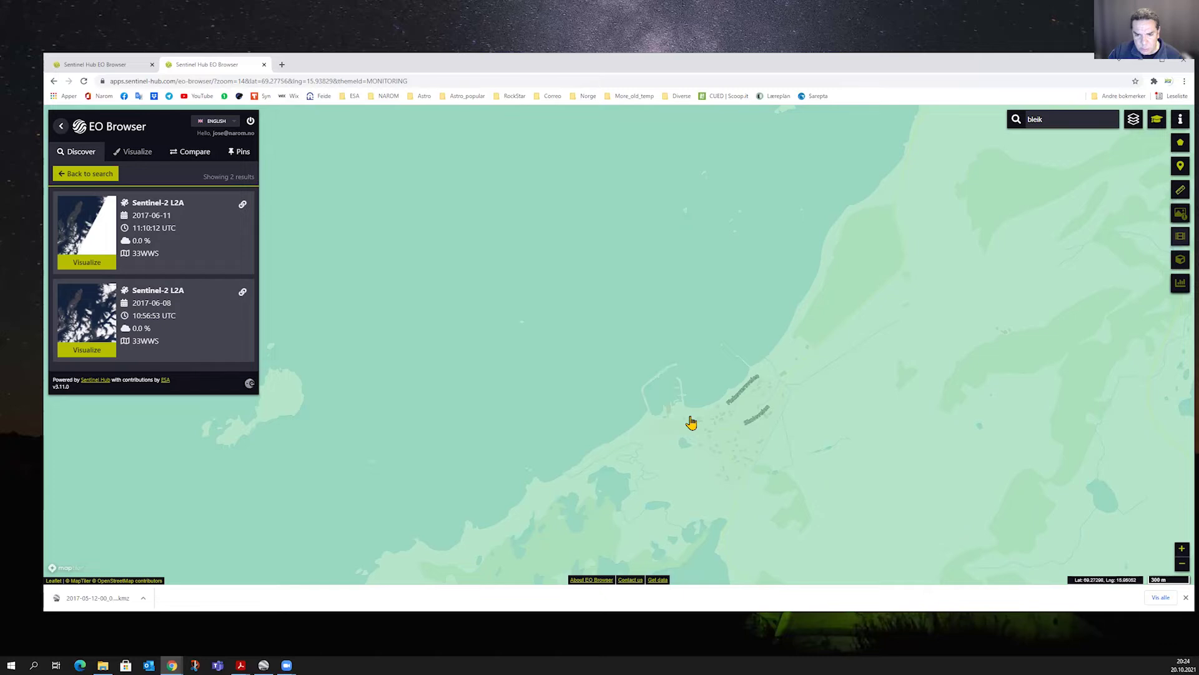
Step: List the images covering the Bleik area and visualize the Sentinel-2 L2A image from 2017-06-08
{"action": "left_click", "coordinate": [691, 422]}
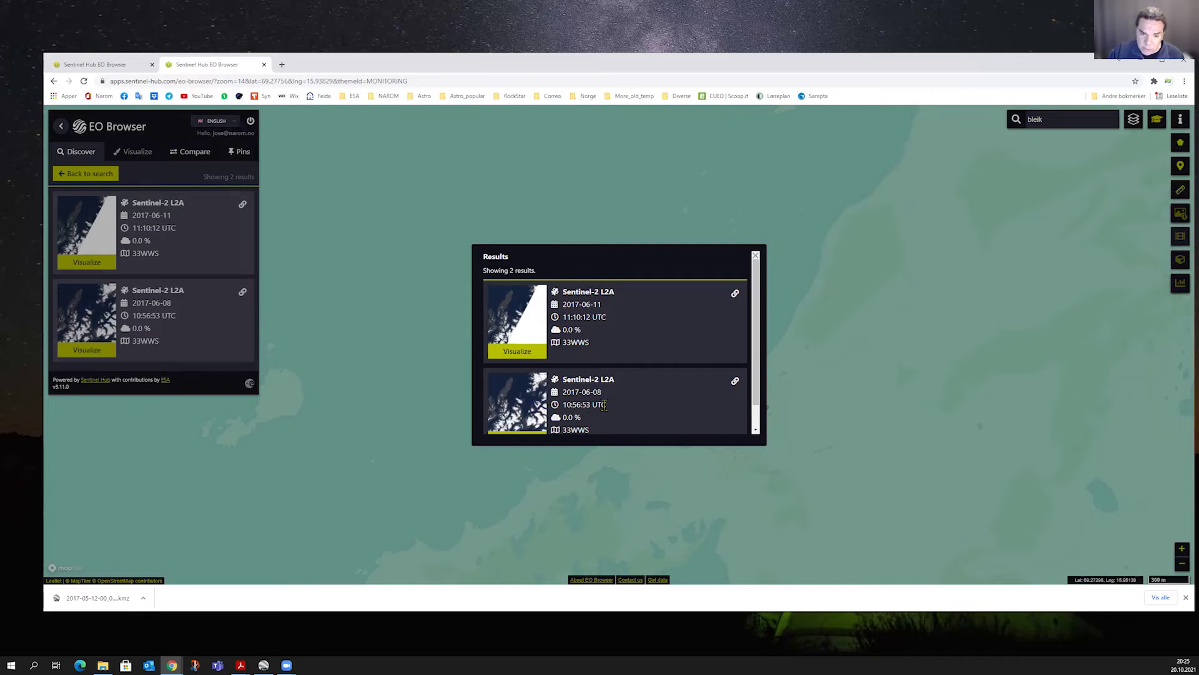
{"action": "scroll", "coordinate": [604, 405], "scroll_direction": "down", "scroll_amount": 1}
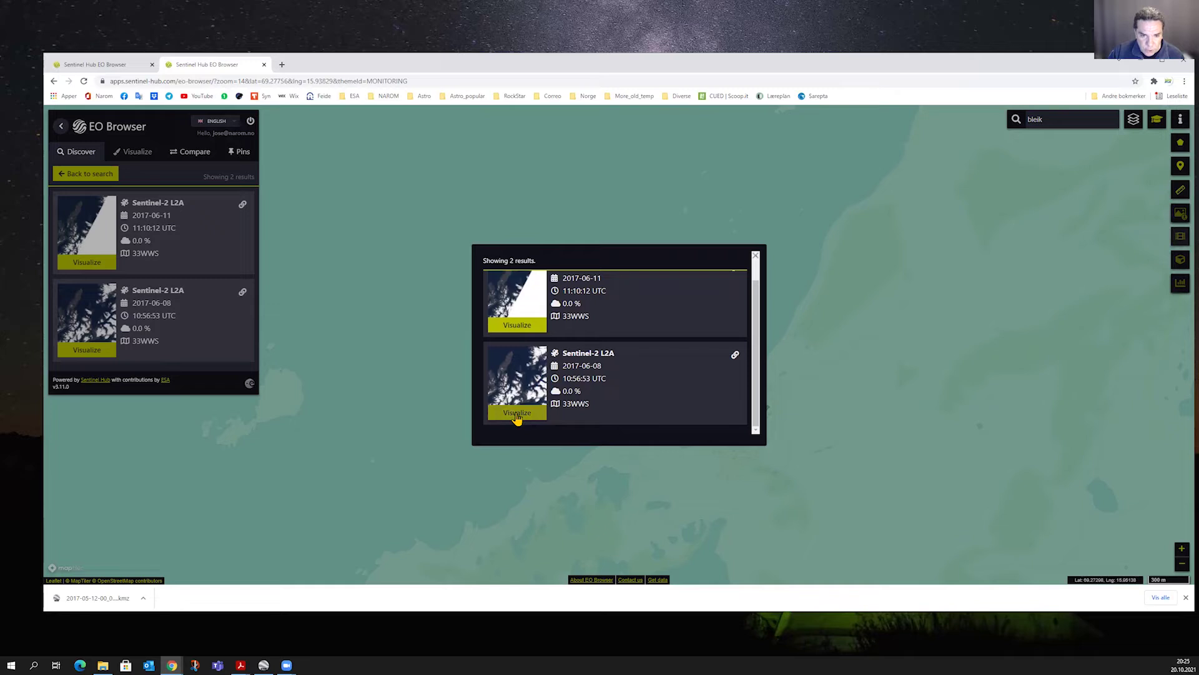
{"action": "left_click", "coordinate": [517, 413]}
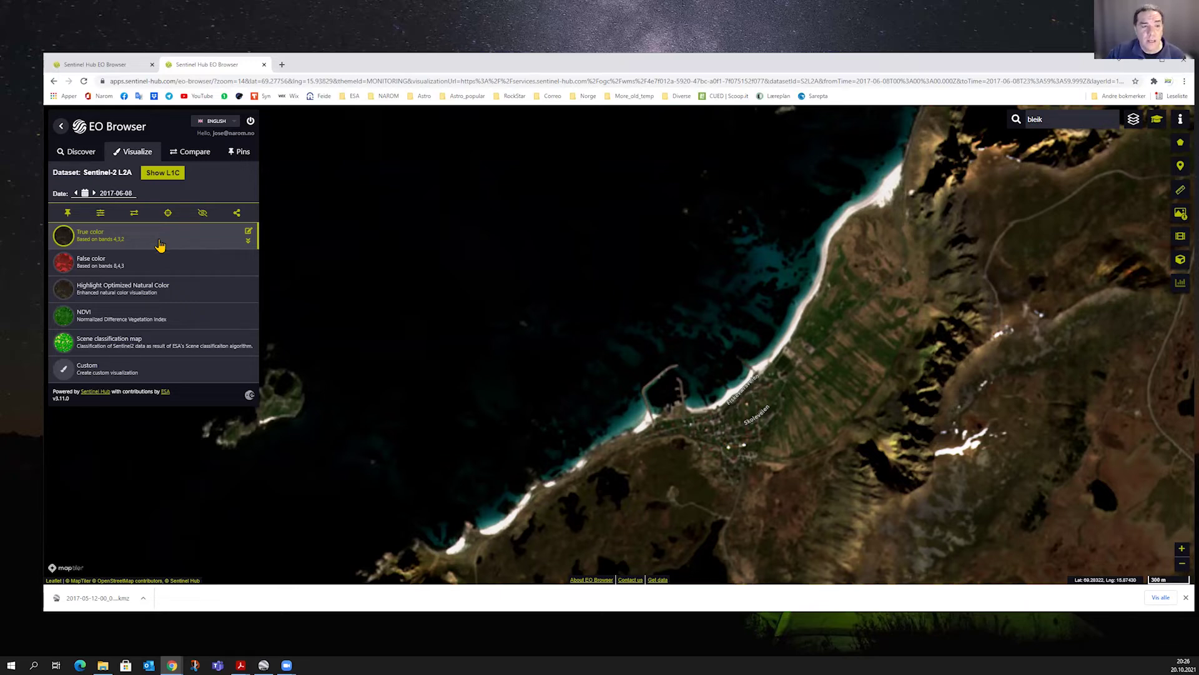
Step: Delete the three saved pins: false color 2017-05-12, false color 2017-06-08 and true color 2017-06-08
{"action": "left_click", "coordinate": [242, 154]}
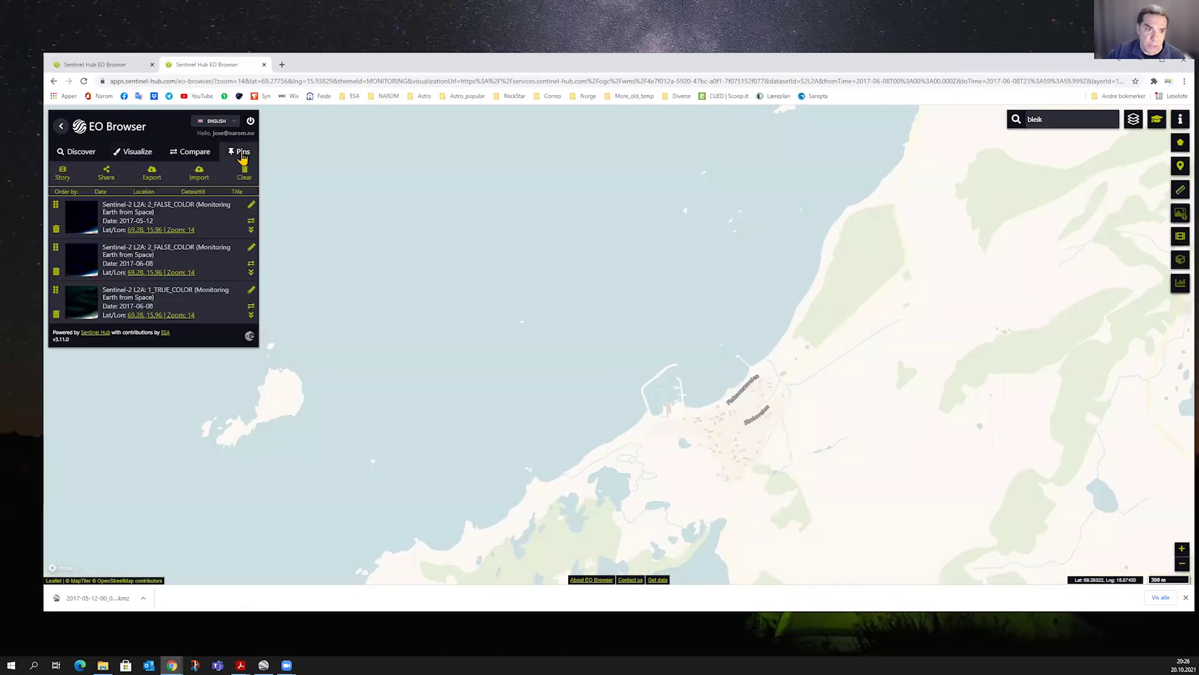
{"action": "left_click", "coordinate": [56, 231]}
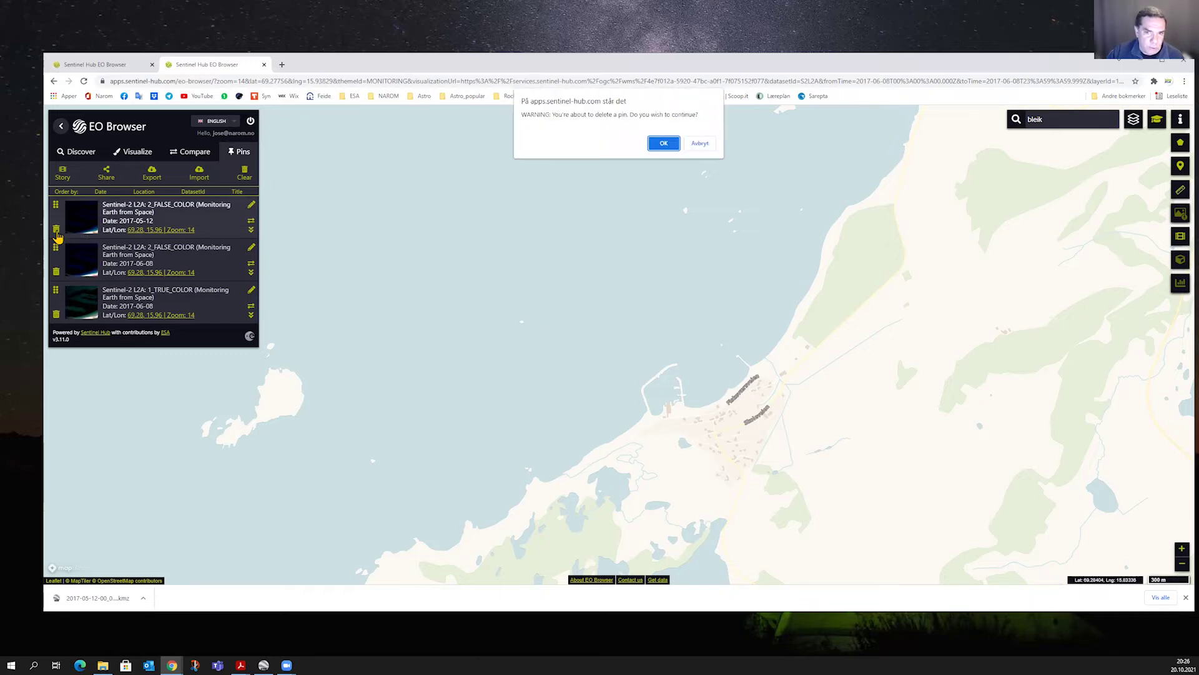
{"action": "left_click", "coordinate": [664, 144]}
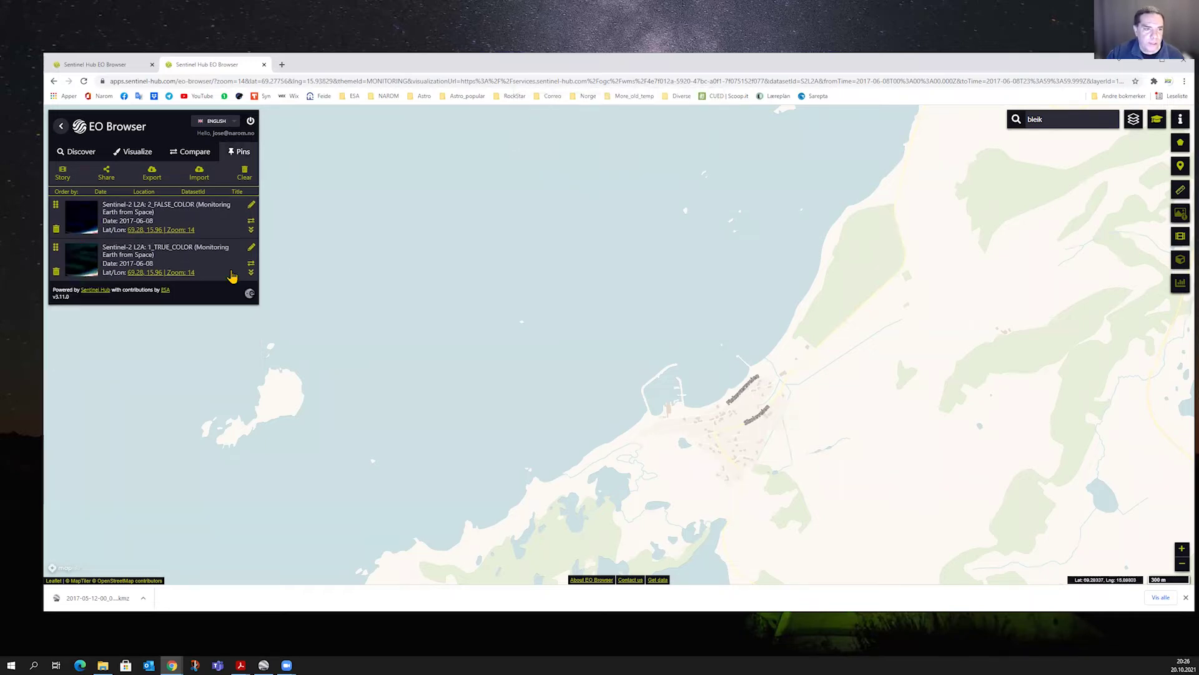
{"action": "left_click", "coordinate": [56, 229]}
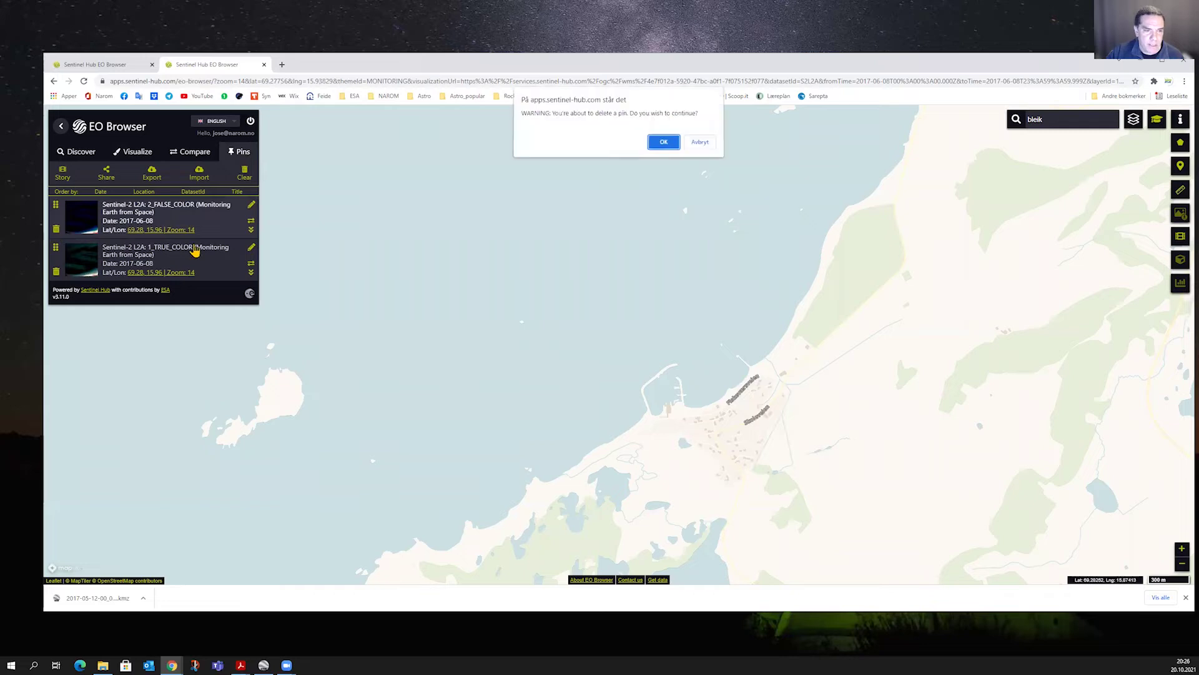
{"action": "left_click", "coordinate": [655, 143]}
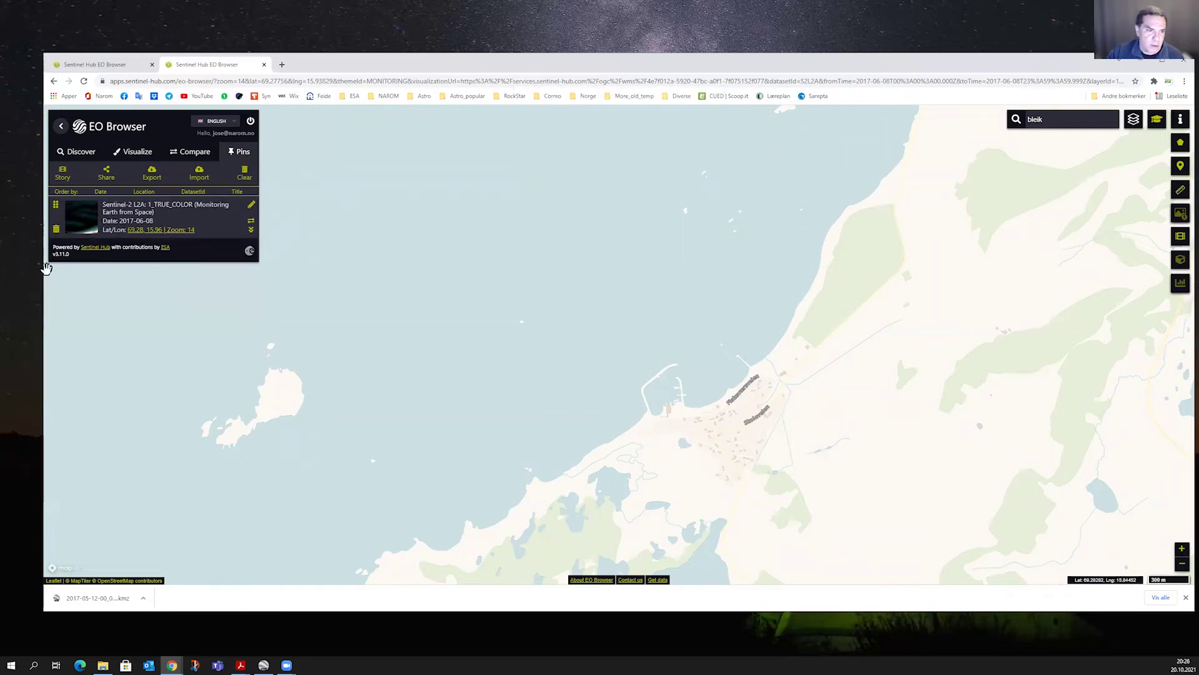
{"action": "left_click", "coordinate": [55, 231]}
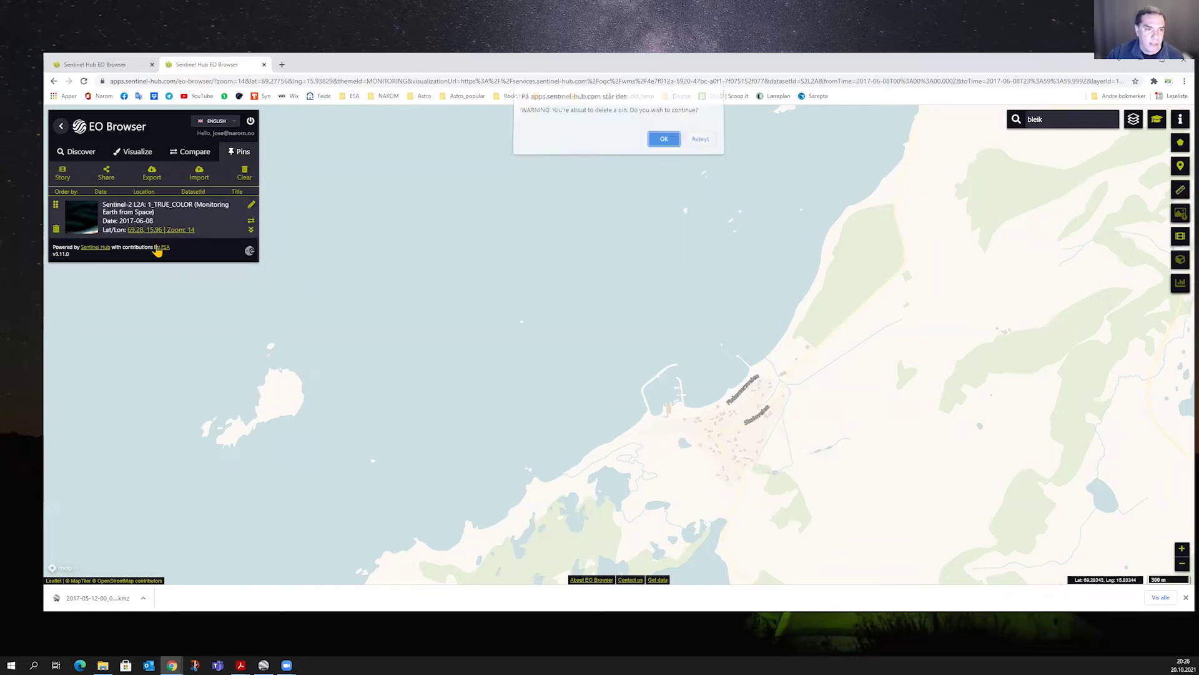
{"action": "left_click", "coordinate": [663, 143]}
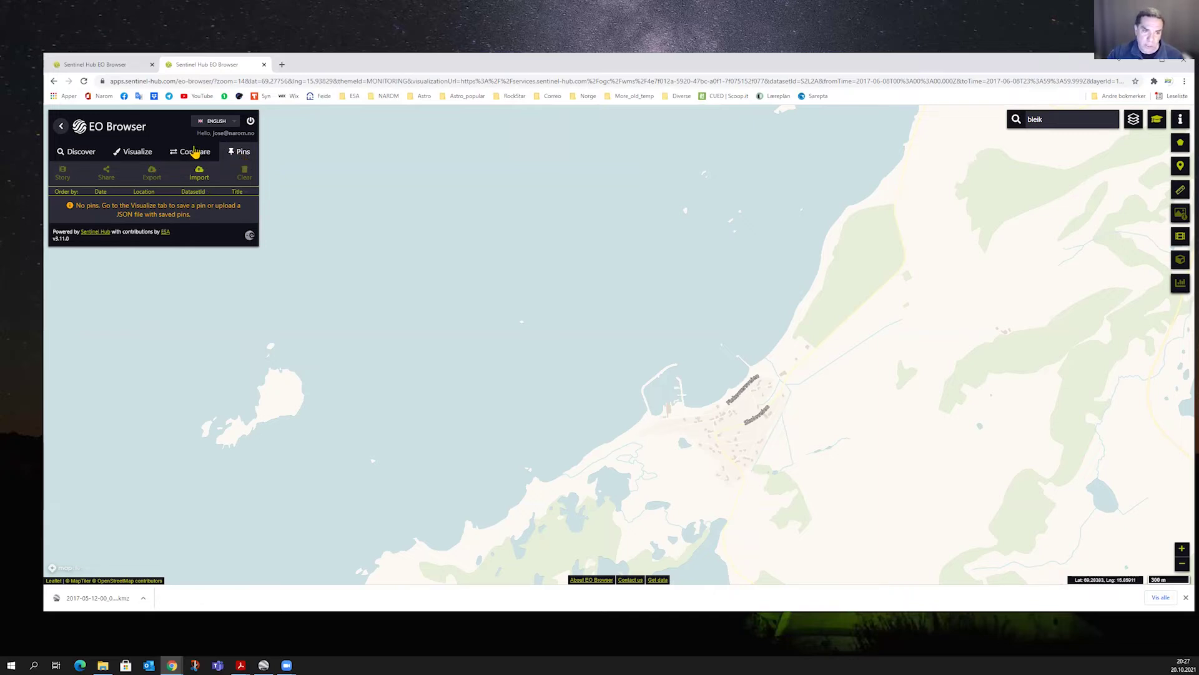
Step: Pin both the True color and the False color visualizations of the Sentinel-2 L2A image from 2017-06-08
{"action": "left_click", "coordinate": [129, 156]}
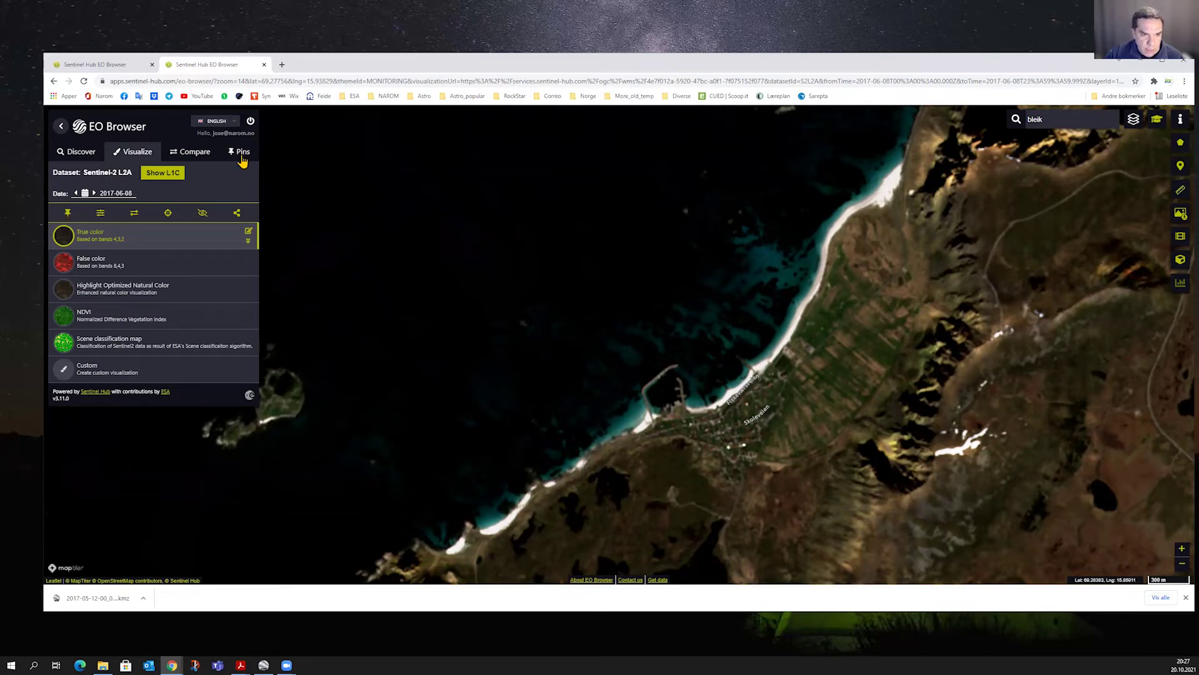
{"action": "left_click", "coordinate": [68, 214]}
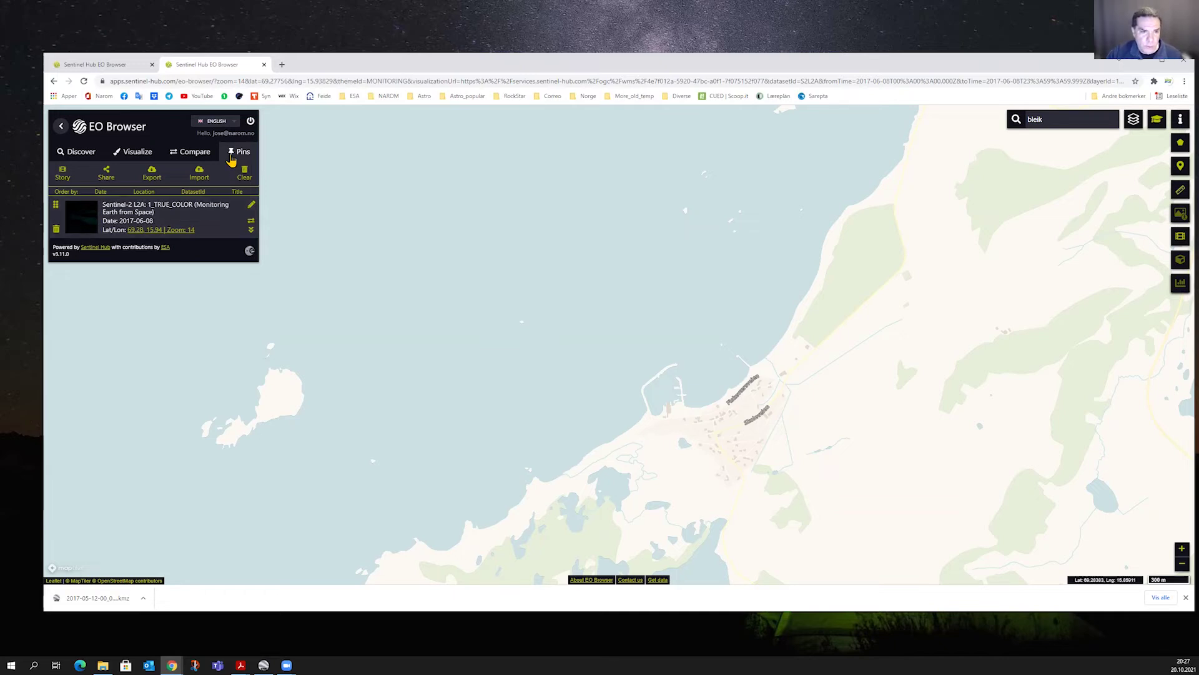
{"action": "left_click", "coordinate": [131, 156]}
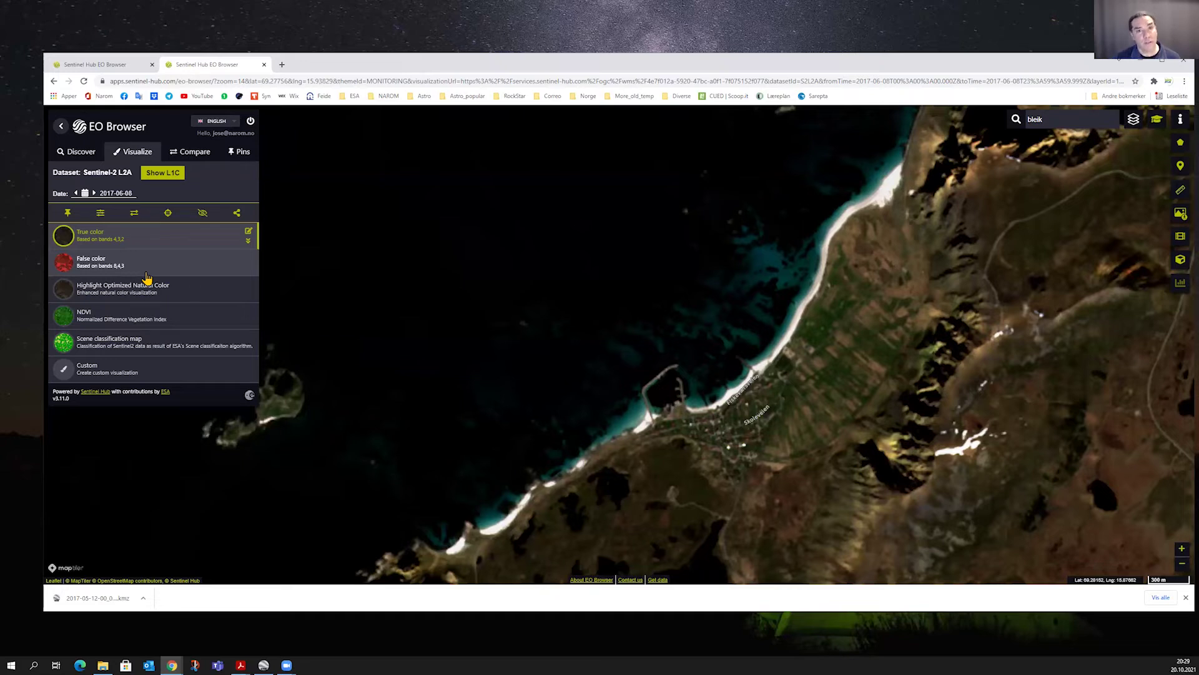
{"action": "left_click", "coordinate": [146, 277]}
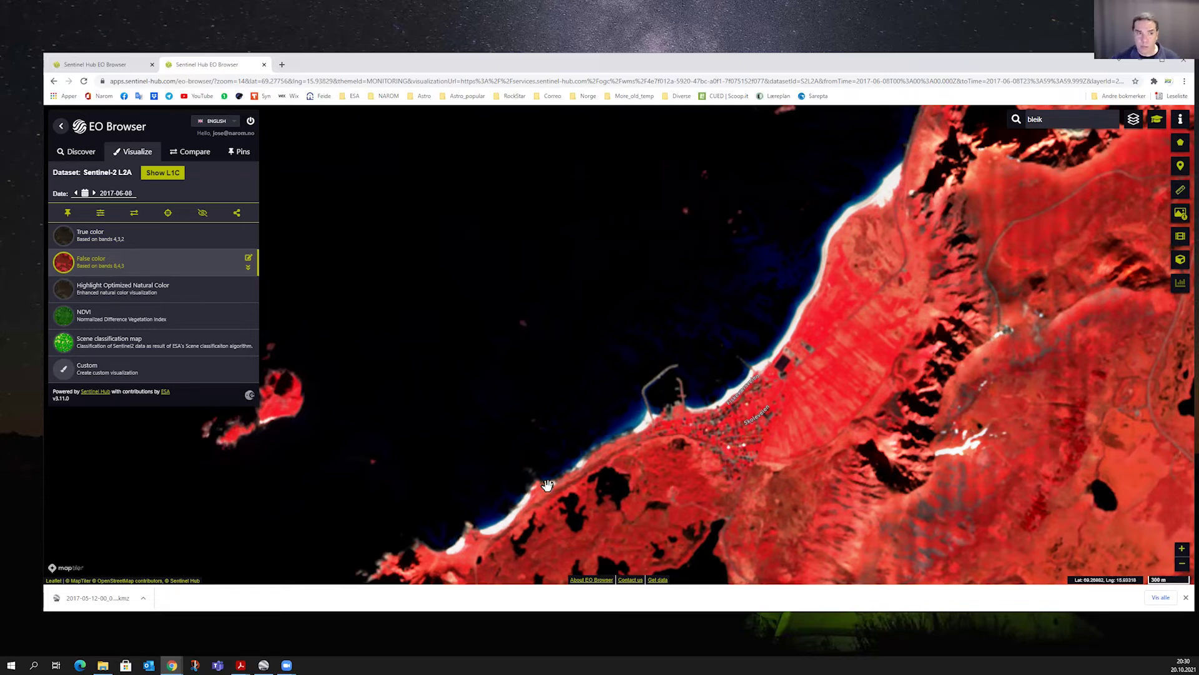
{"action": "left_click", "coordinate": [68, 215]}
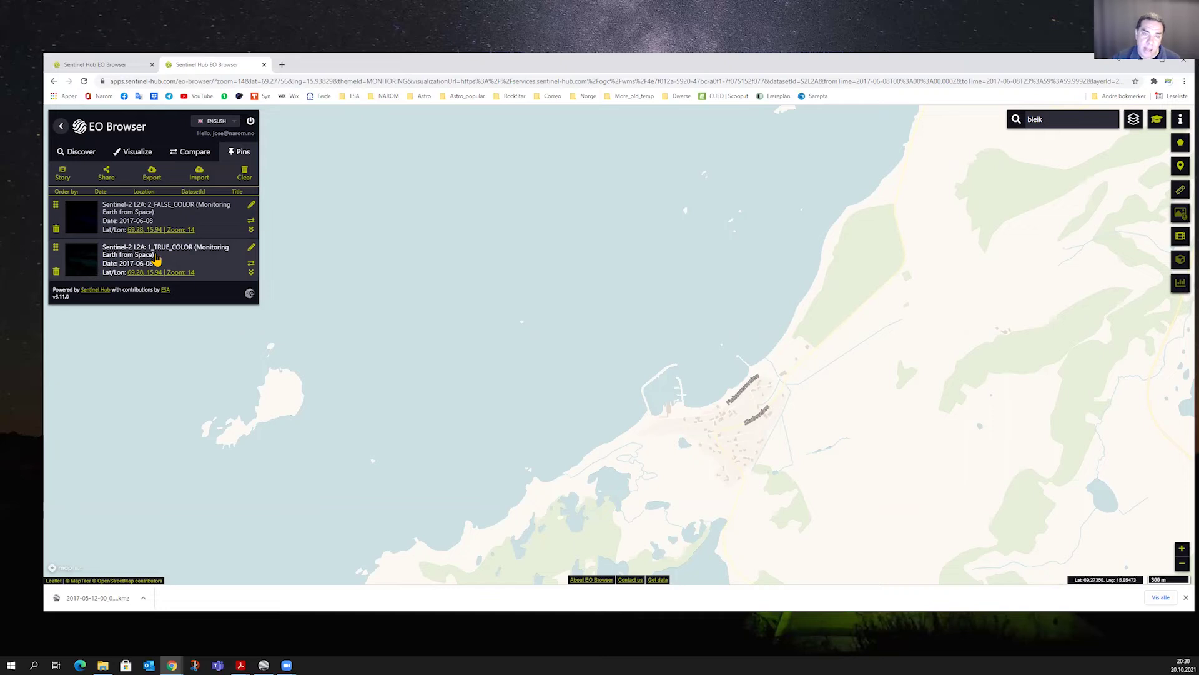
Step: Add all pins to the comparison and sweep the false color layer's split position across the true color layer and back
{"action": "left_click", "coordinate": [187, 158]}
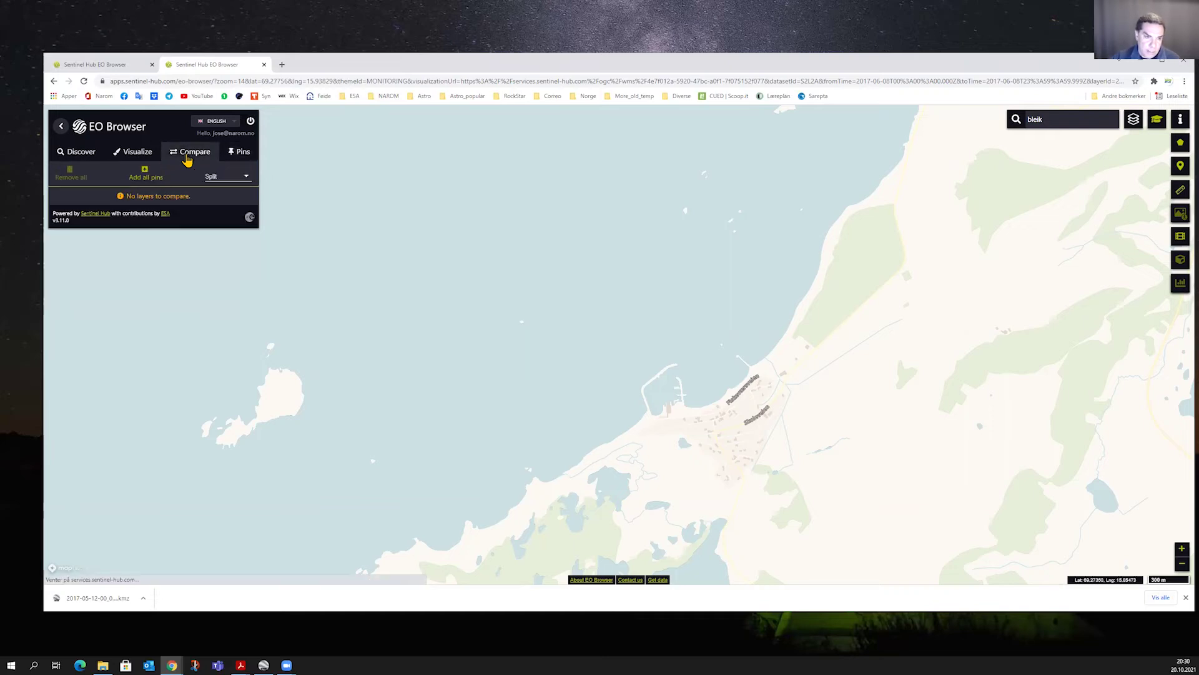
{"action": "left_click", "coordinate": [144, 175]}
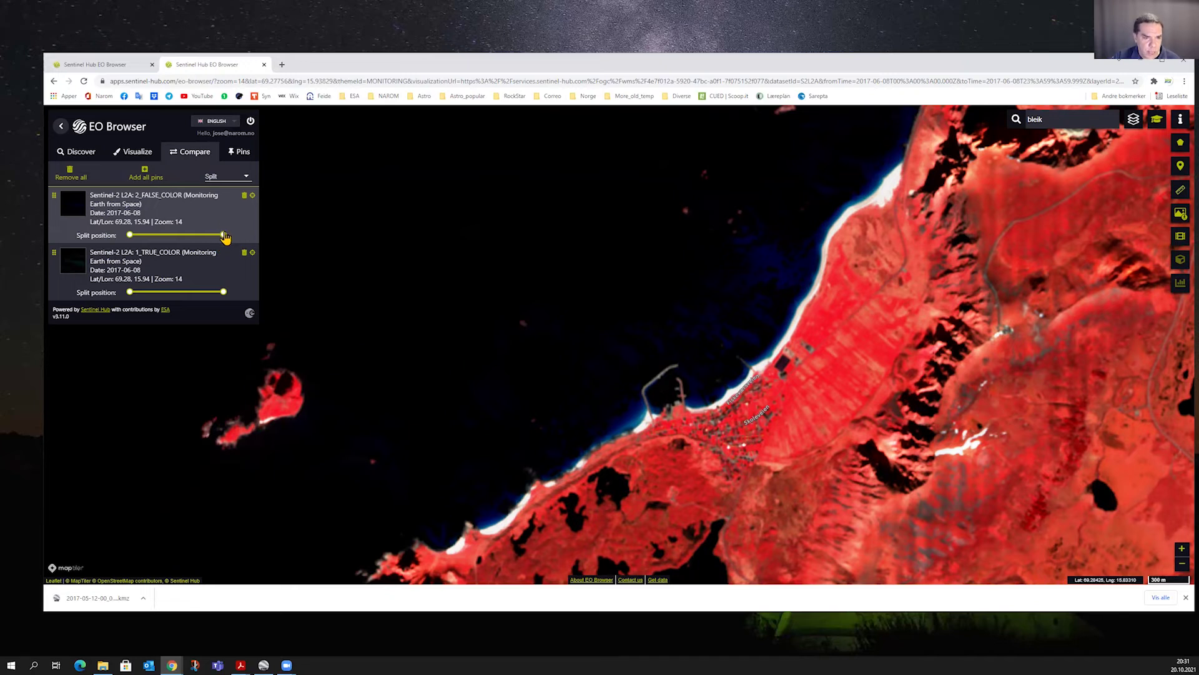
{"action": "left_click_drag", "start_coordinate": [221, 233], "coordinate": [142, 245]}
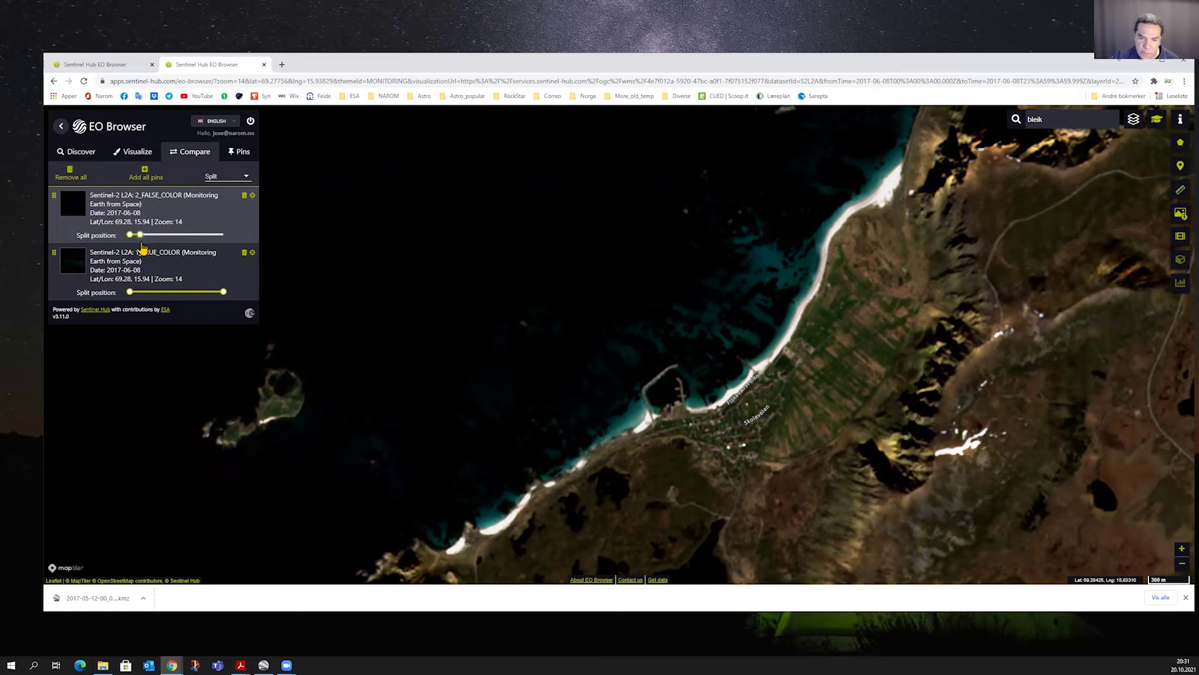
{"action": "left_click_drag", "start_coordinate": [142, 249], "coordinate": [234, 248]}
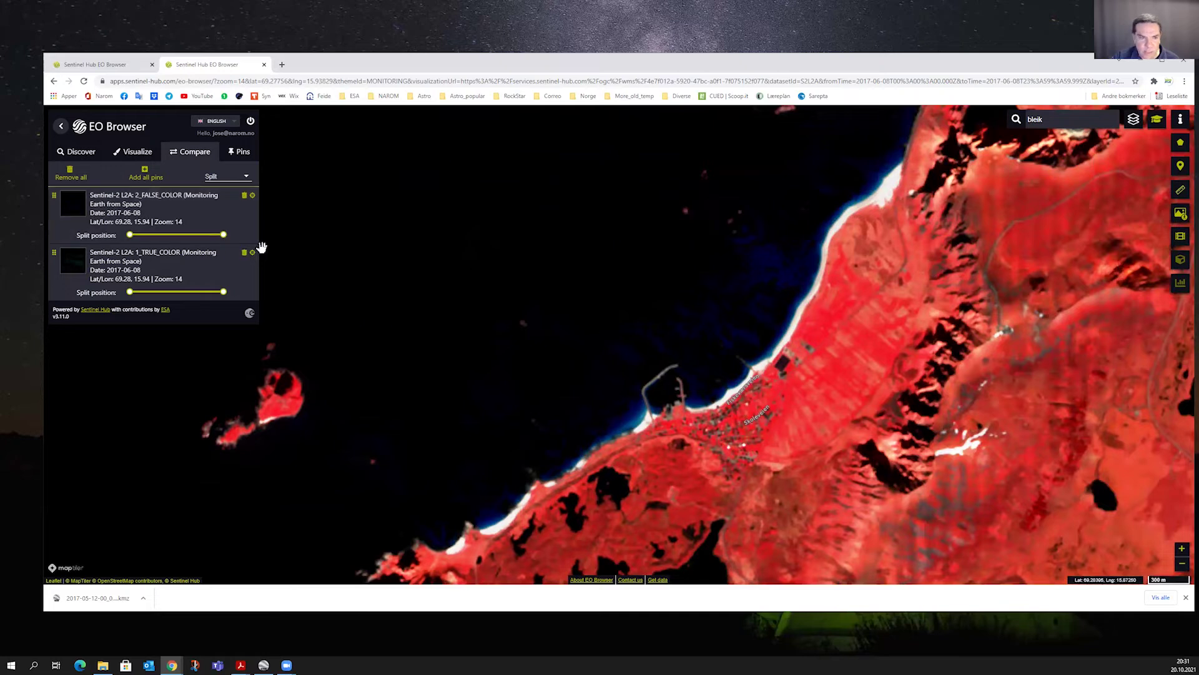
Step: Switch the comparison mode to Opacity and try out the false color layer's opacity control, keeping it at 1
{"action": "left_click", "coordinate": [247, 178]}
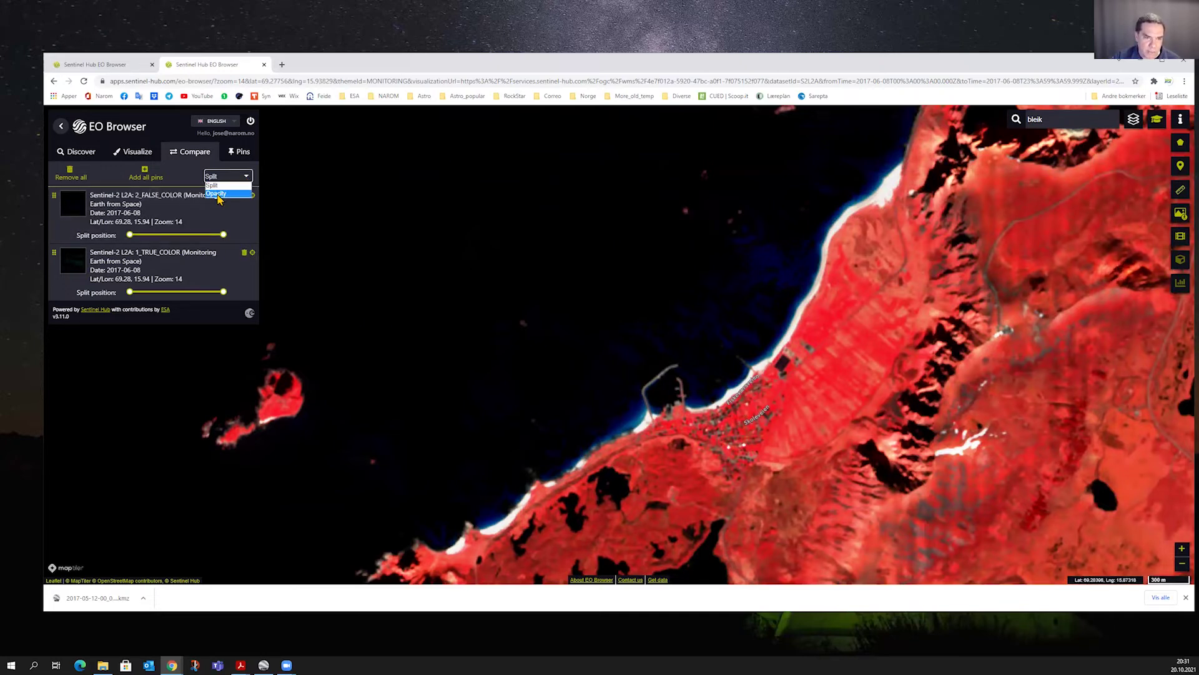
{"action": "left_click", "coordinate": [219, 194]}
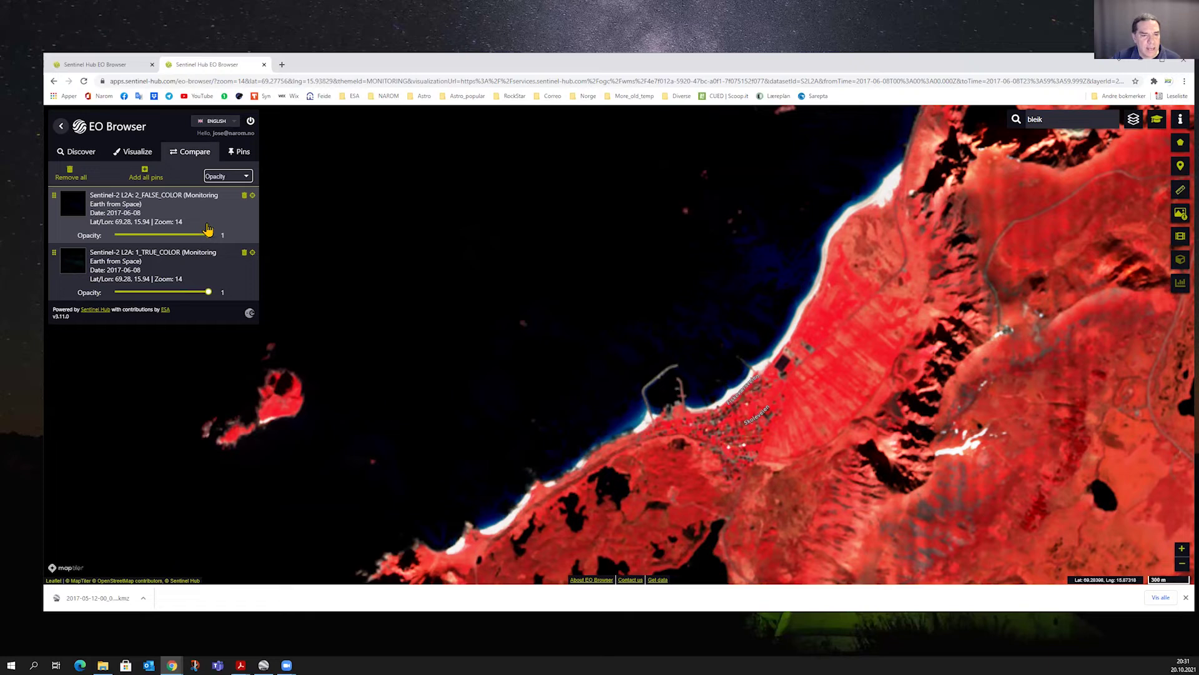
{"action": "mouse_move", "coordinate": [208, 233]}
{"action": "left_mouse_down"}
{"action": "mouse_move", "coordinate": [108, 240]}
{"action": "mouse_move", "coordinate": [218, 235]}
{"action": "left_mouse_up"}
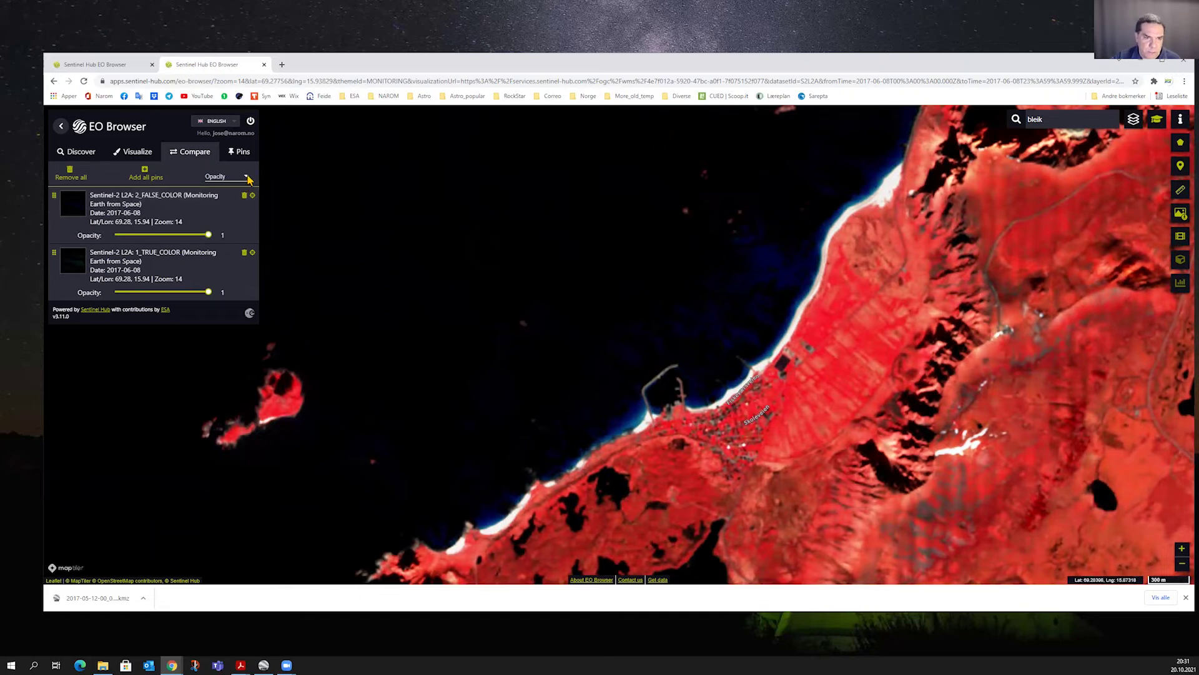
Step: Return the comparison to Split mode and compare false and true color around Bleik by moving the false color layer's split position
{"action": "left_click", "coordinate": [248, 179]}
{"action": "left_click", "coordinate": [228, 192]}
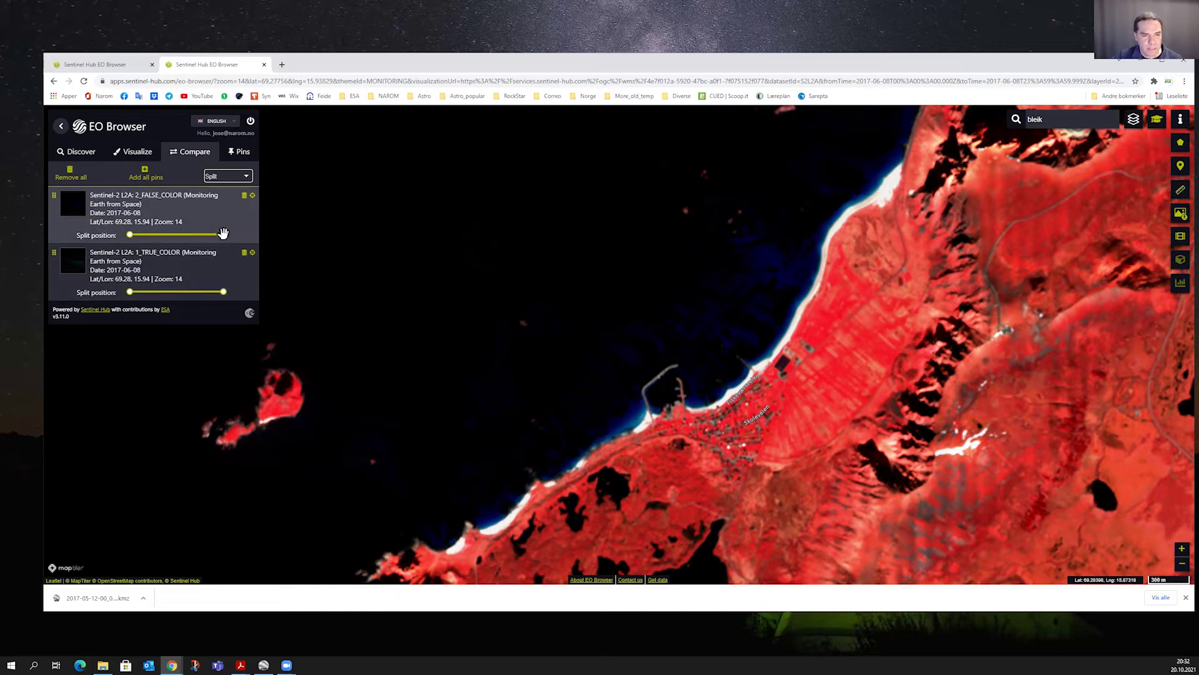
{"action": "left_click_drag", "start_coordinate": [223, 233], "coordinate": [153, 236]}
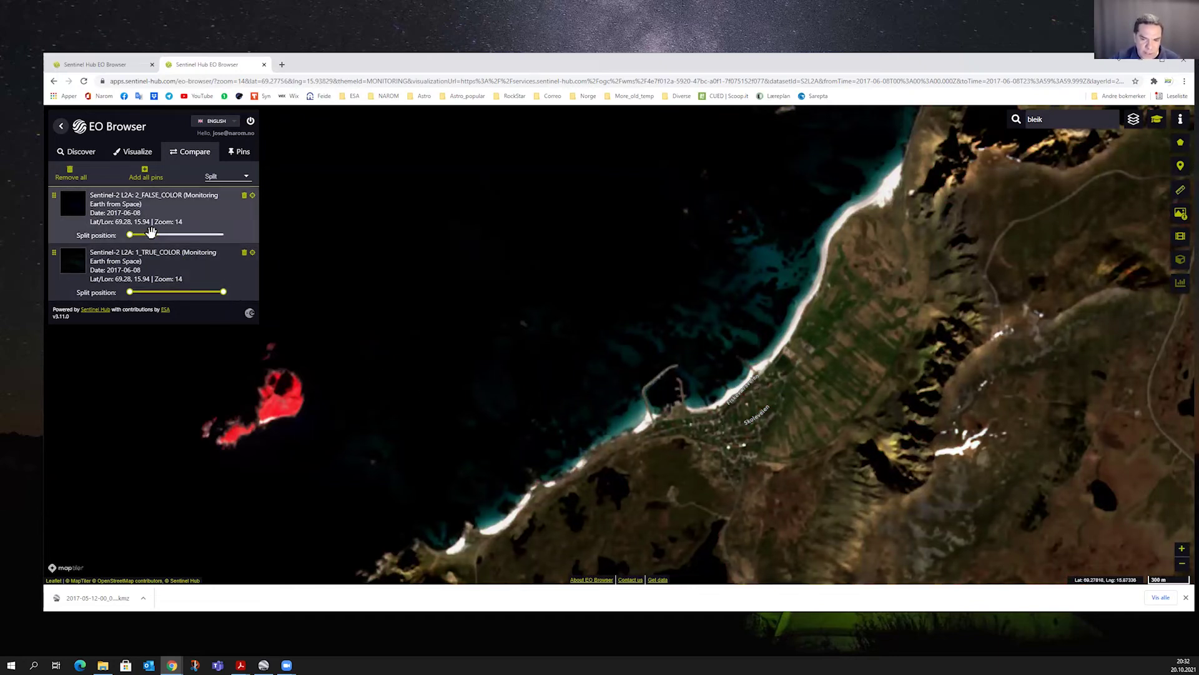
{"action": "left_click_drag", "start_coordinate": [151, 235], "coordinate": [212, 234]}
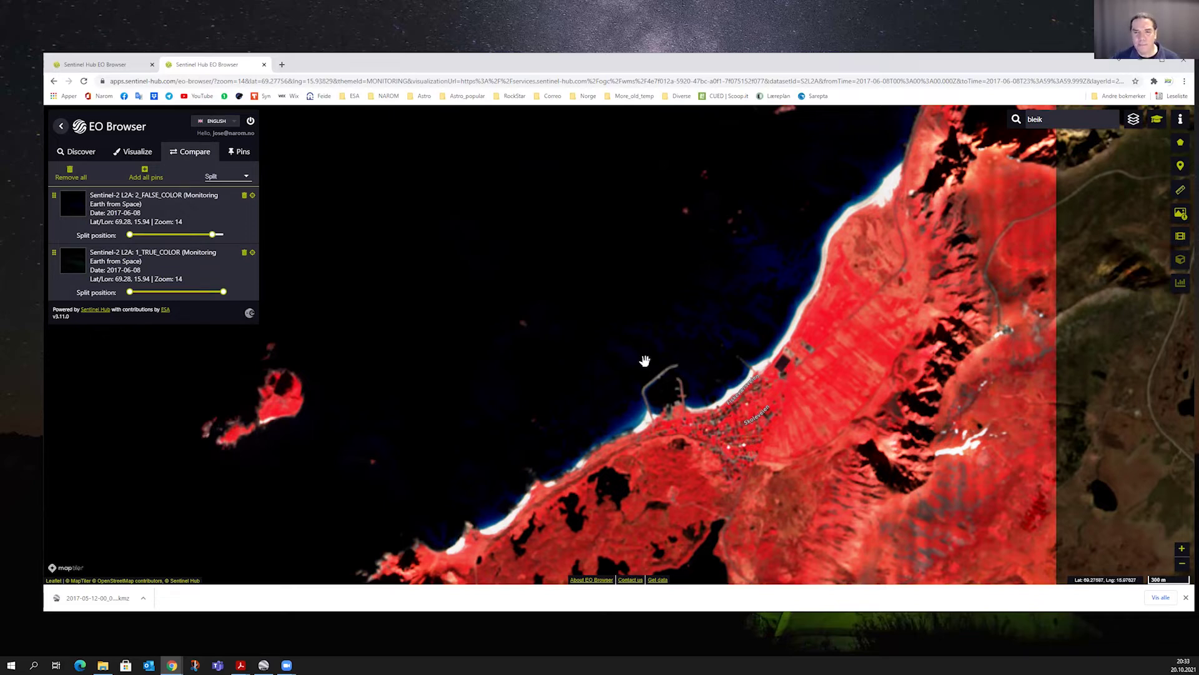
{"action": "mouse_move", "coordinate": [212, 233]}
{"action": "left_mouse_down"}
{"action": "mouse_move", "coordinate": [187, 235]}
{"action": "mouse_move", "coordinate": [197, 234]}
{"action": "left_mouse_up"}
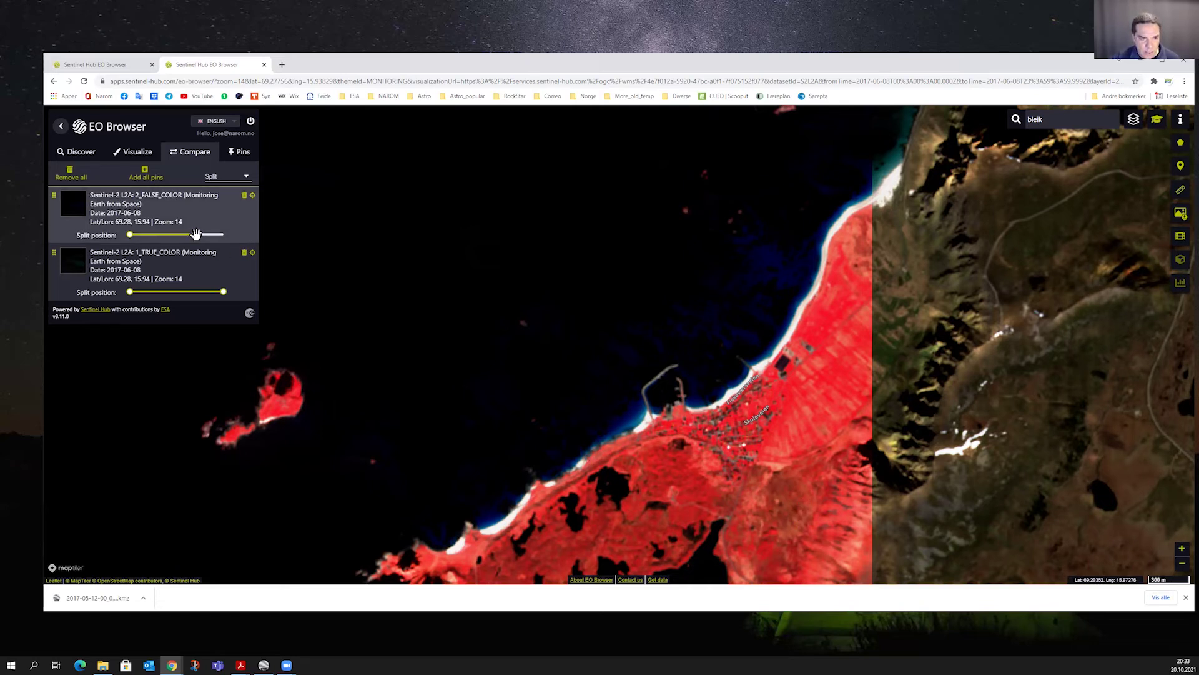
{"action": "left_click_drag", "start_coordinate": [200, 235], "coordinate": [226, 235]}
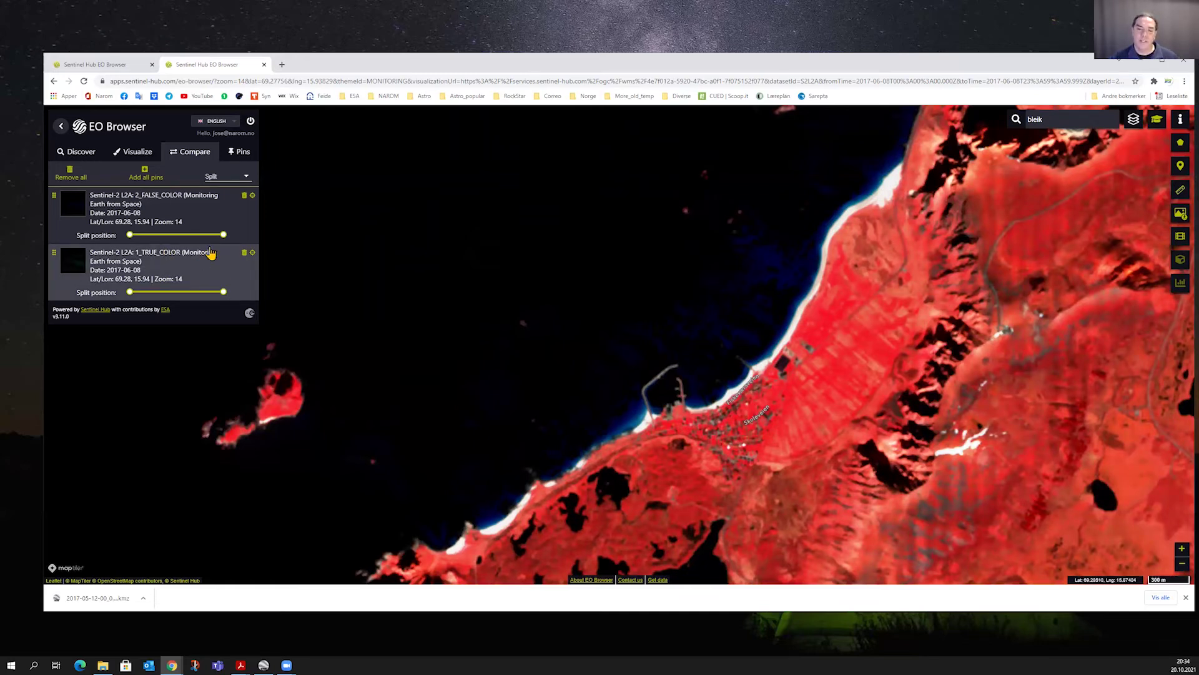
Step: Go back to the image search and set the start date of the time range to 2017-05-02
{"action": "left_click", "coordinate": [135, 154]}
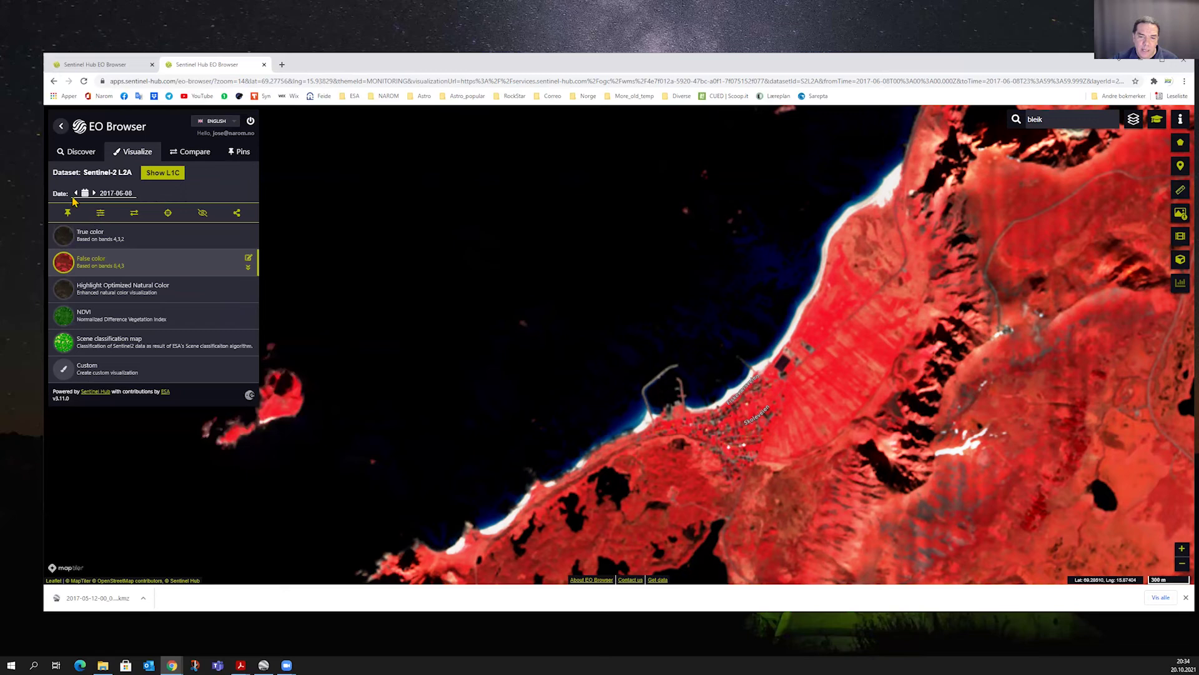
{"action": "left_click", "coordinate": [82, 156]}
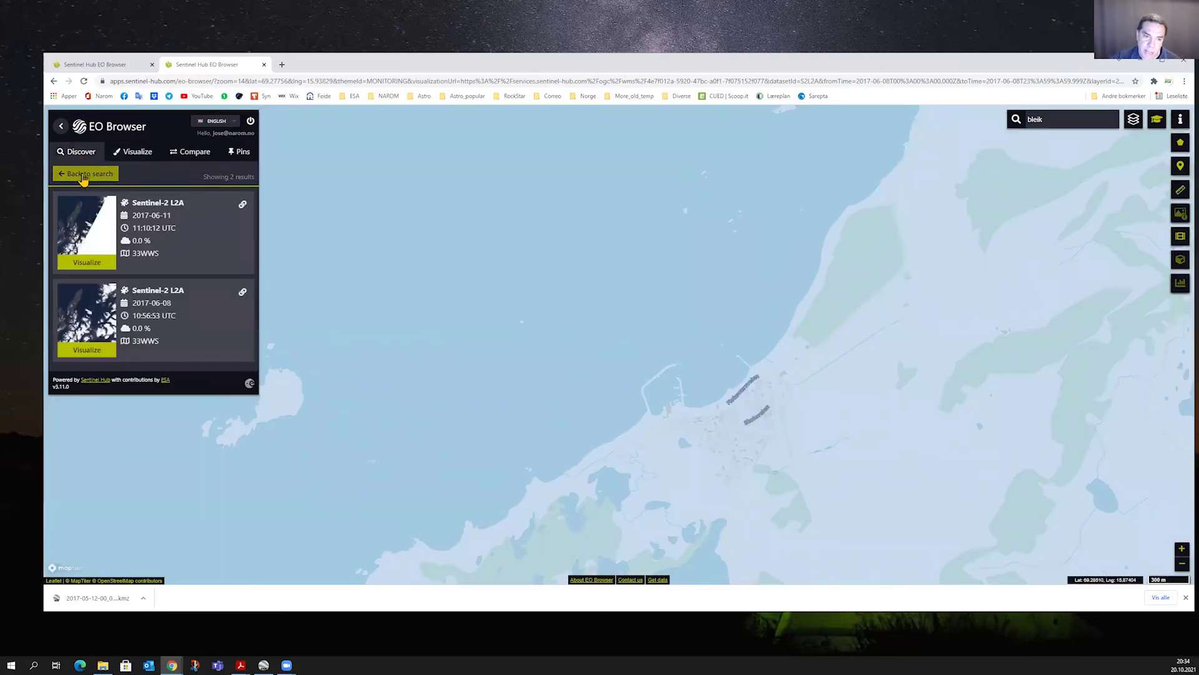
{"action": "left_click", "coordinate": [83, 175]}
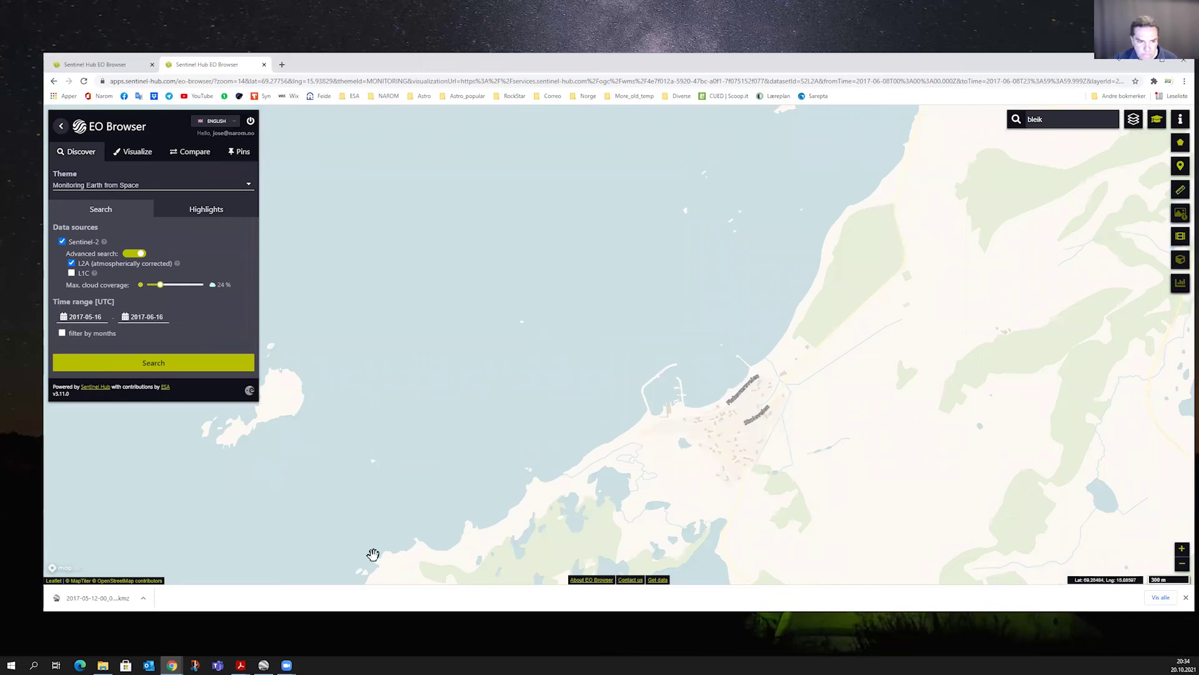
{"action": "left_click", "coordinate": [93, 323]}
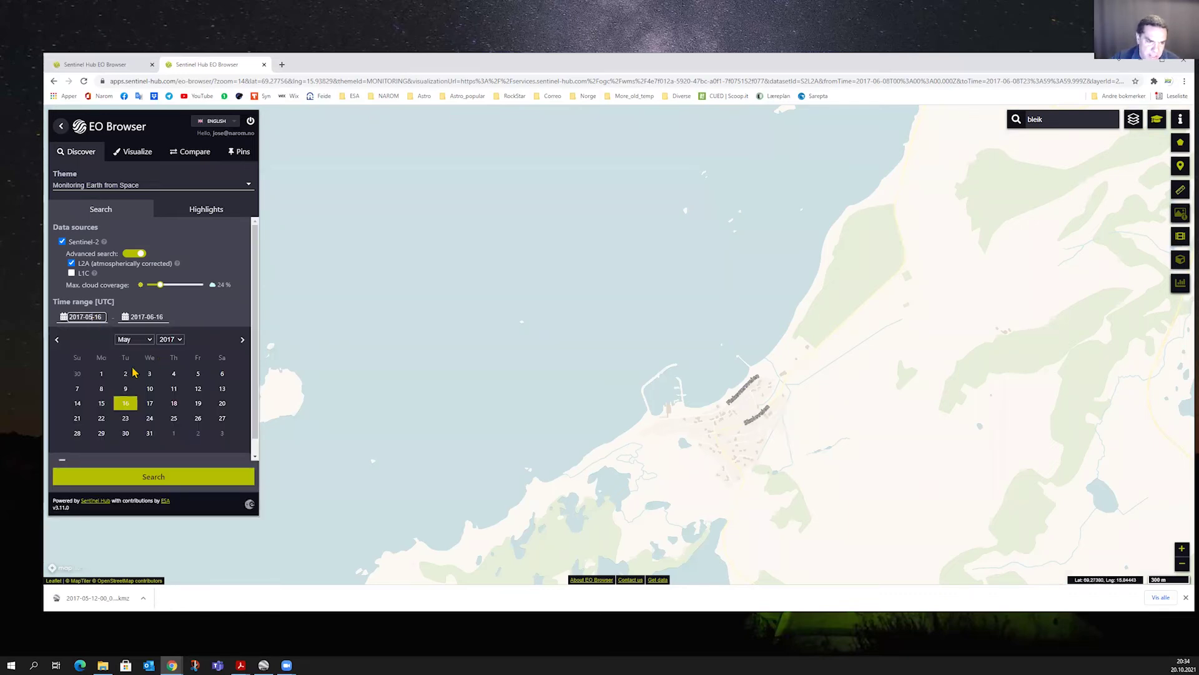
{"action": "left_click", "coordinate": [125, 375]}
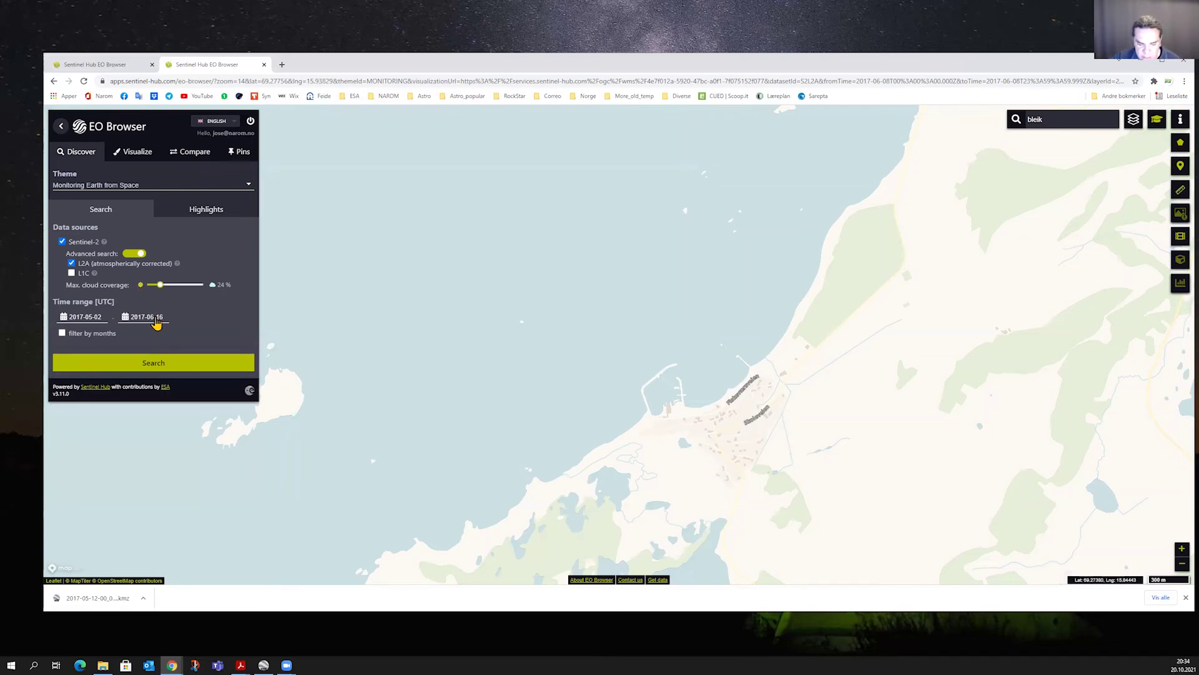
Step: Set the end date of the search time range to 2017-05-13
{"action": "left_click", "coordinate": [155, 319]}
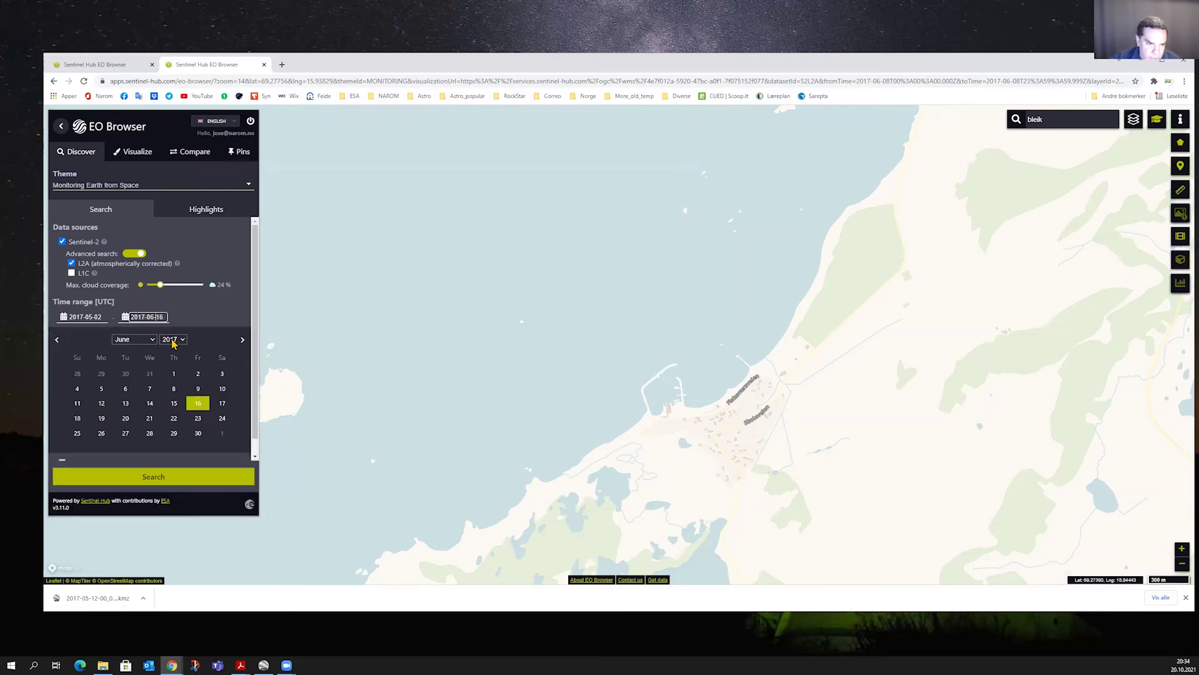
{"action": "left_click", "coordinate": [152, 340]}
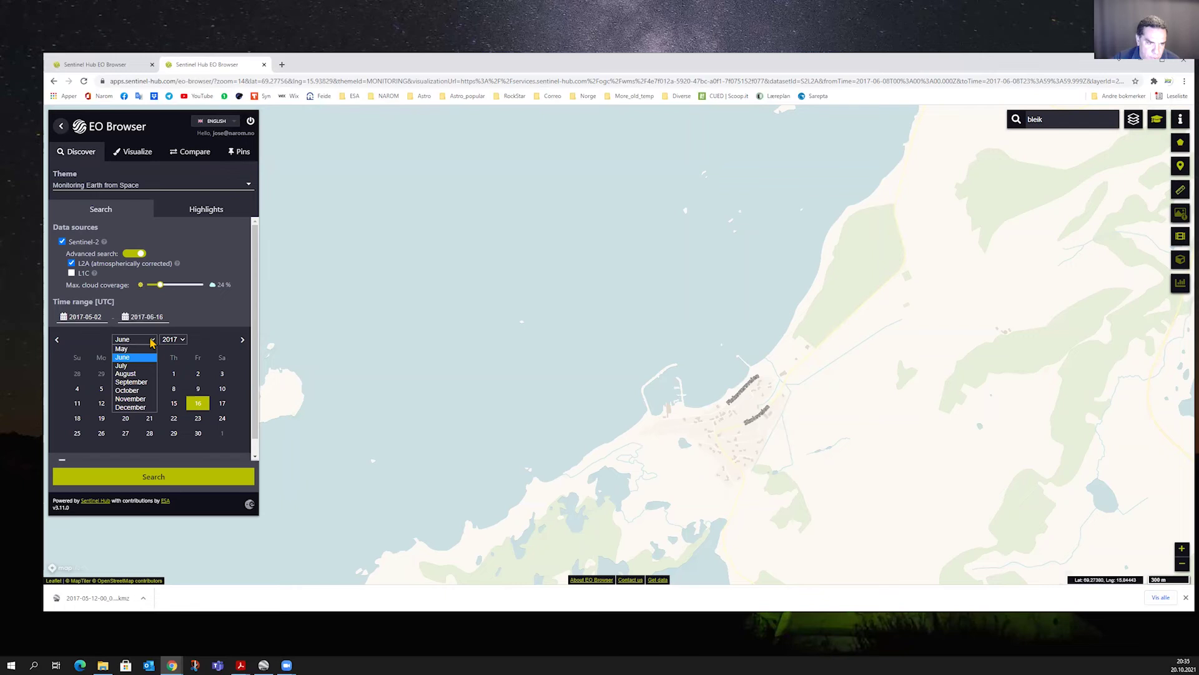
{"action": "left_click", "coordinate": [142, 357]}
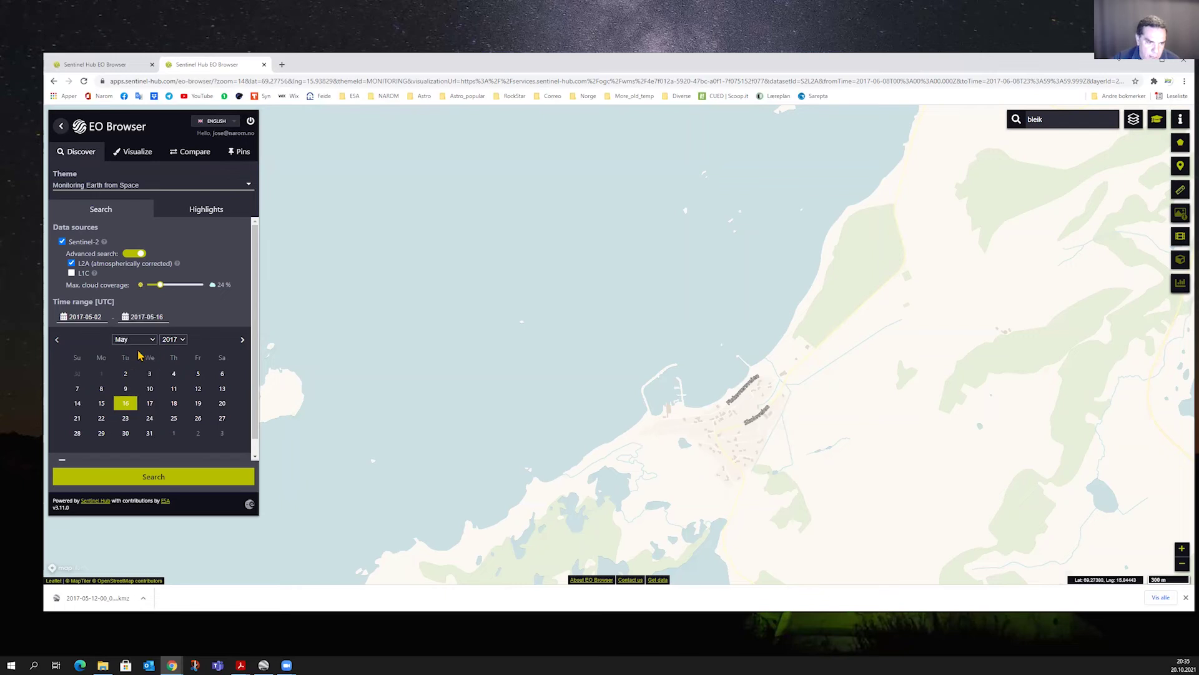
{"action": "left_click", "coordinate": [222, 389]}
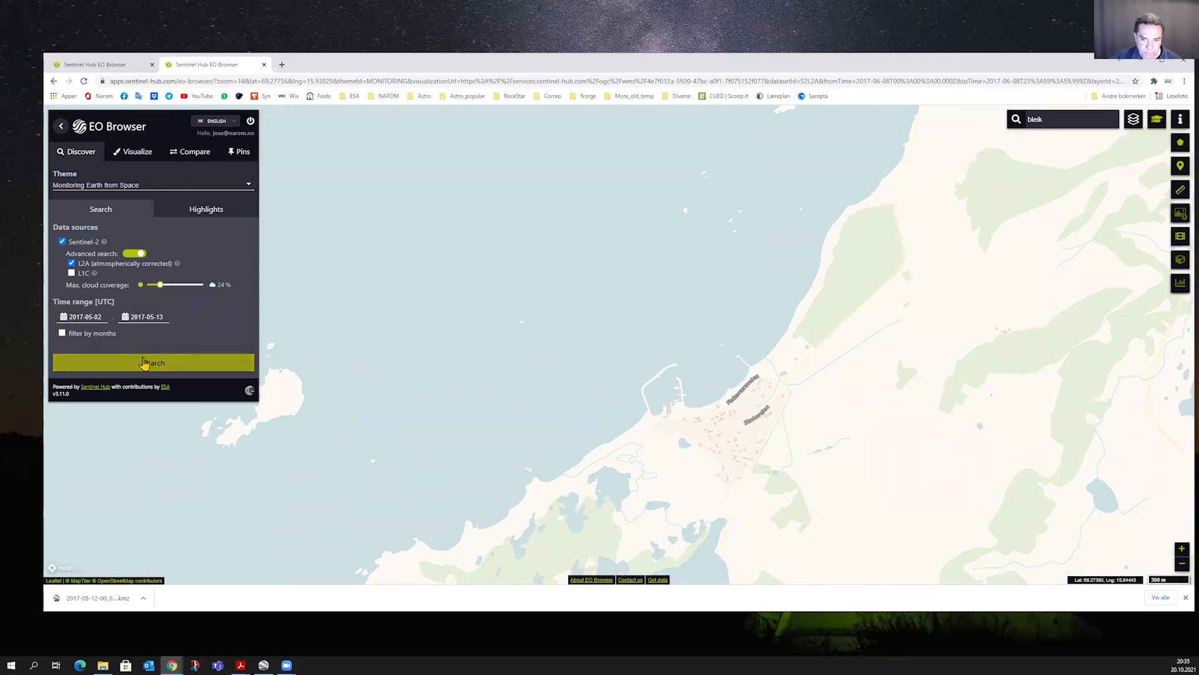
Step: Search for images in the set time range and pin the false color visualization of the 2017-05-12 Sentinel-2 L2A result
{"action": "left_click", "coordinate": [144, 362]}
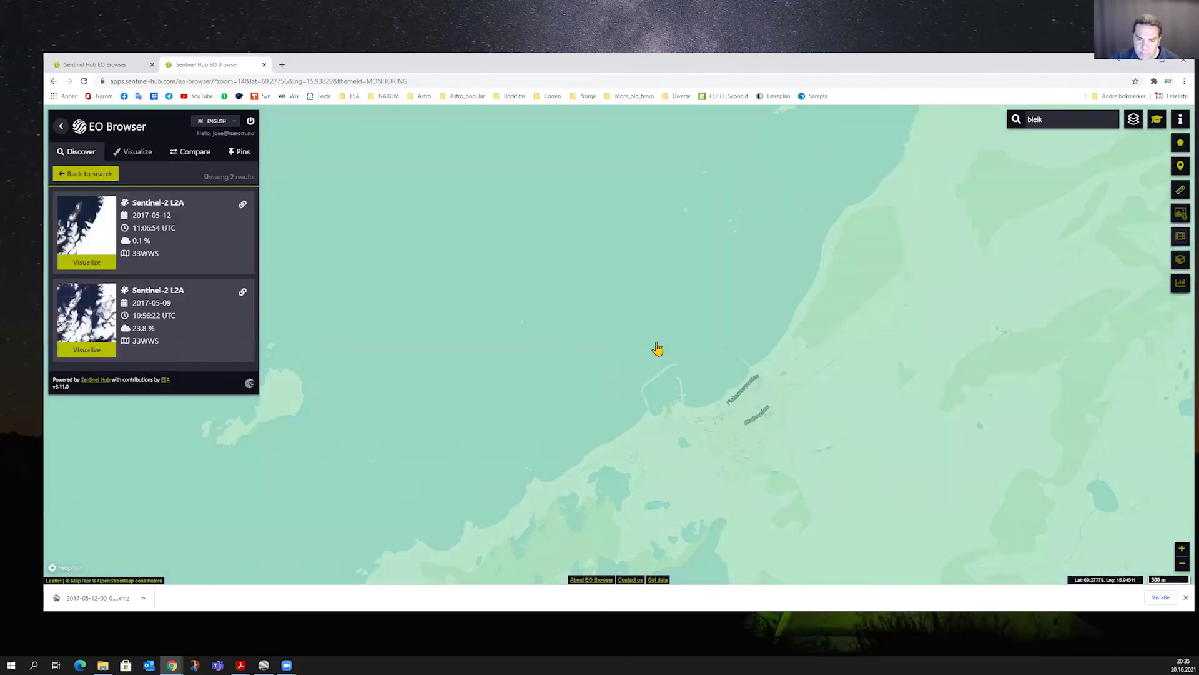
{"action": "left_click", "coordinate": [658, 349]}
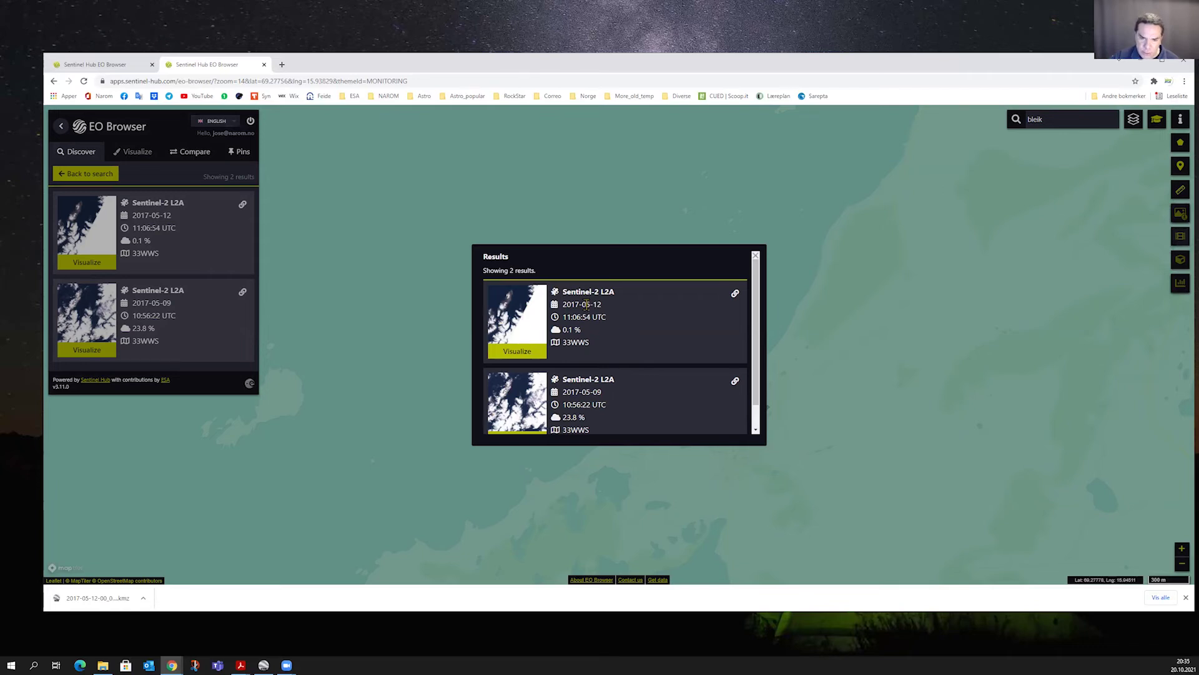
{"action": "left_click", "coordinate": [517, 351]}
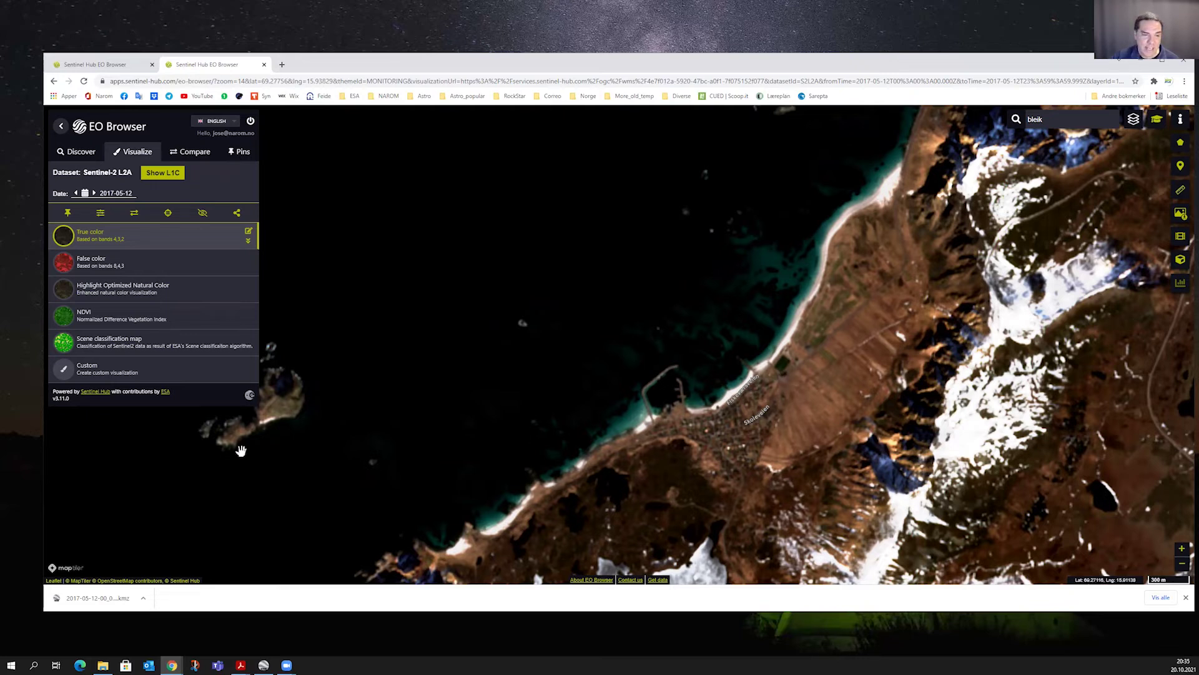
{"action": "left_click", "coordinate": [123, 267]}
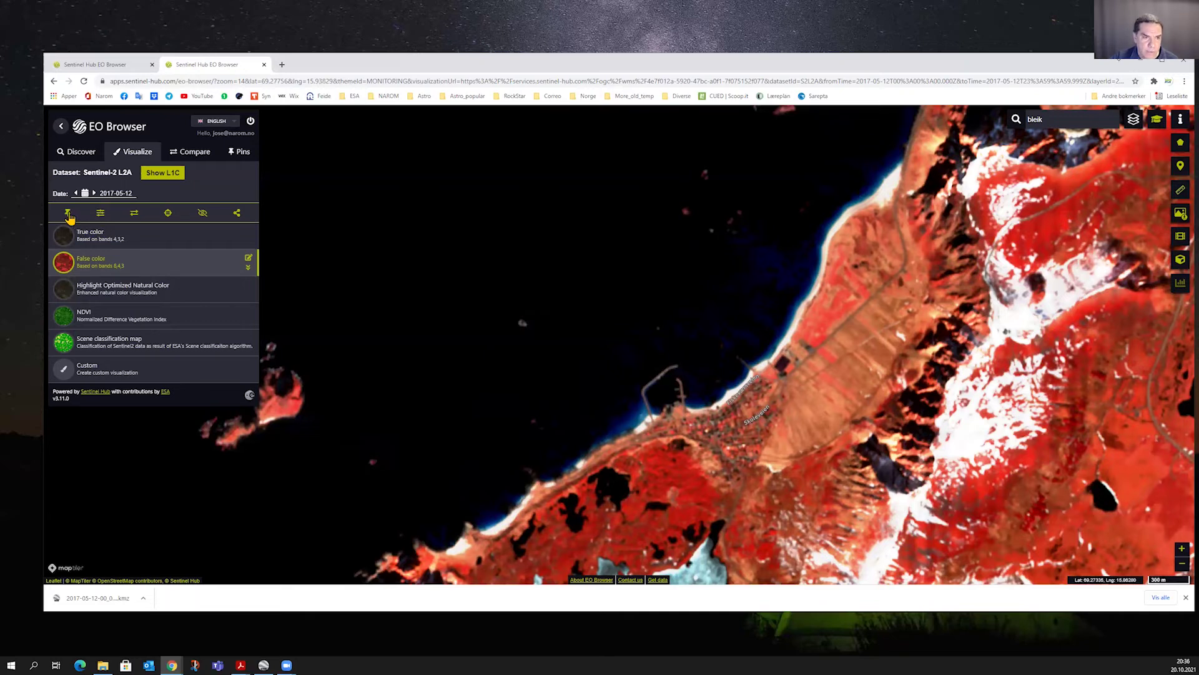
{"action": "left_click", "coordinate": [68, 214]}
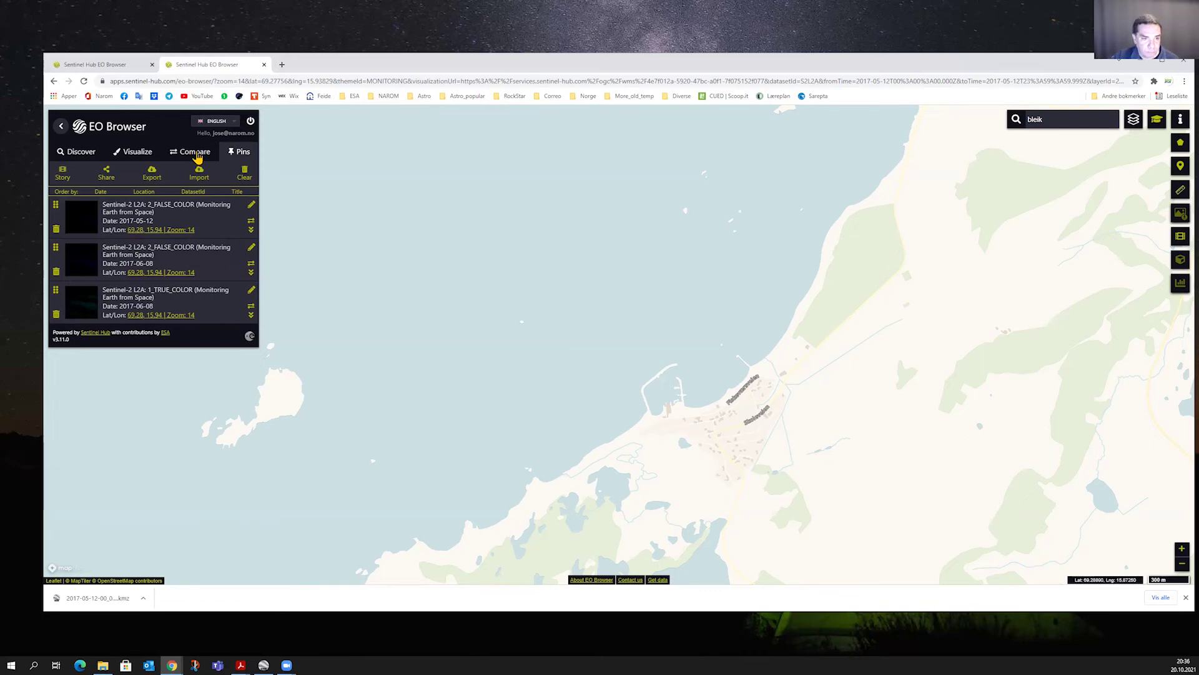
Step: Replace the compared layers with all pins and compare the May and June false color images using the 2017-05-12 layer's split position
{"action": "left_click", "coordinate": [196, 154]}
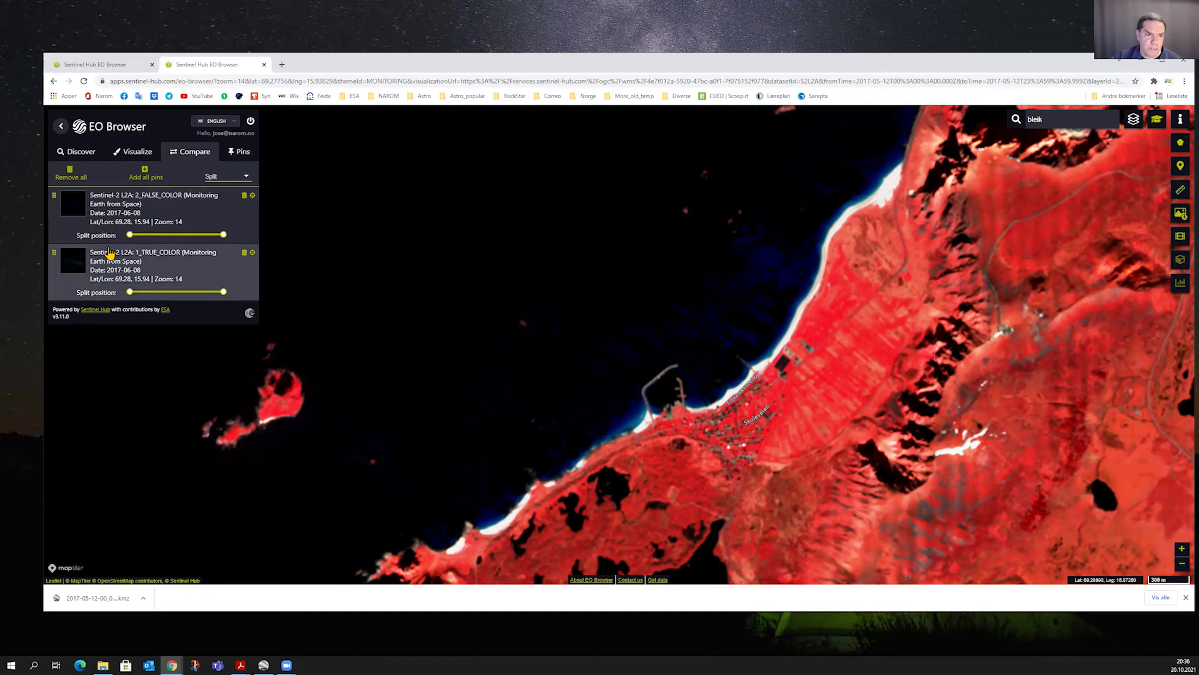
{"action": "left_click", "coordinate": [70, 177]}
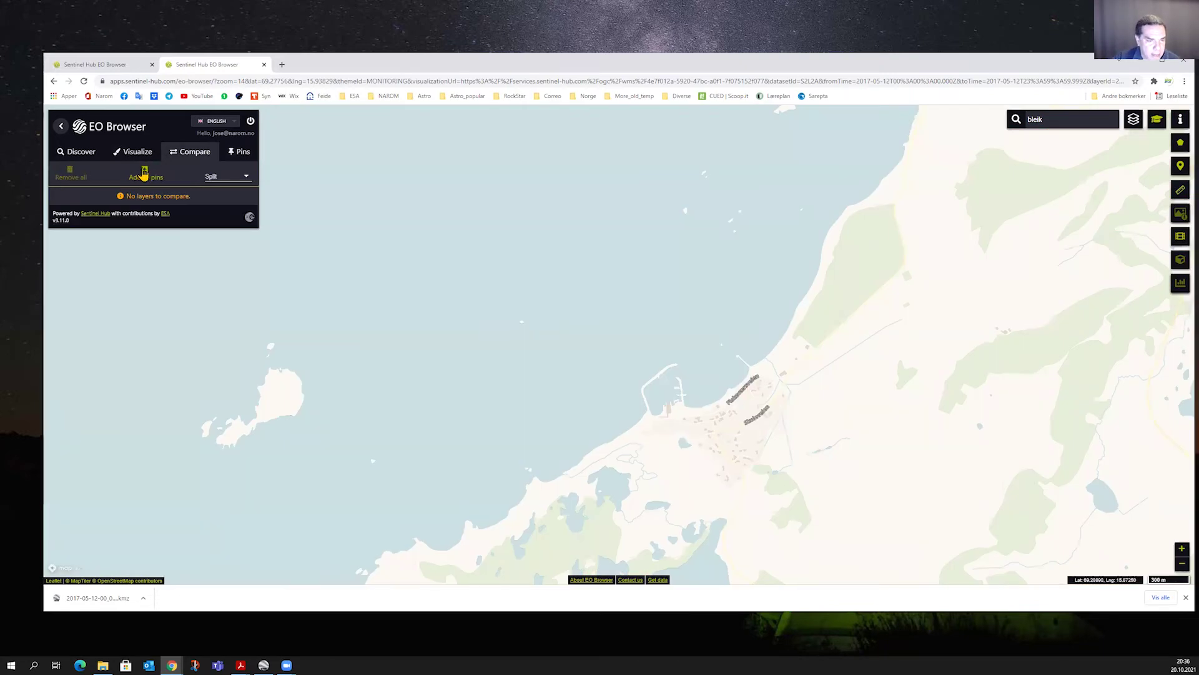
{"action": "left_click", "coordinate": [143, 174]}
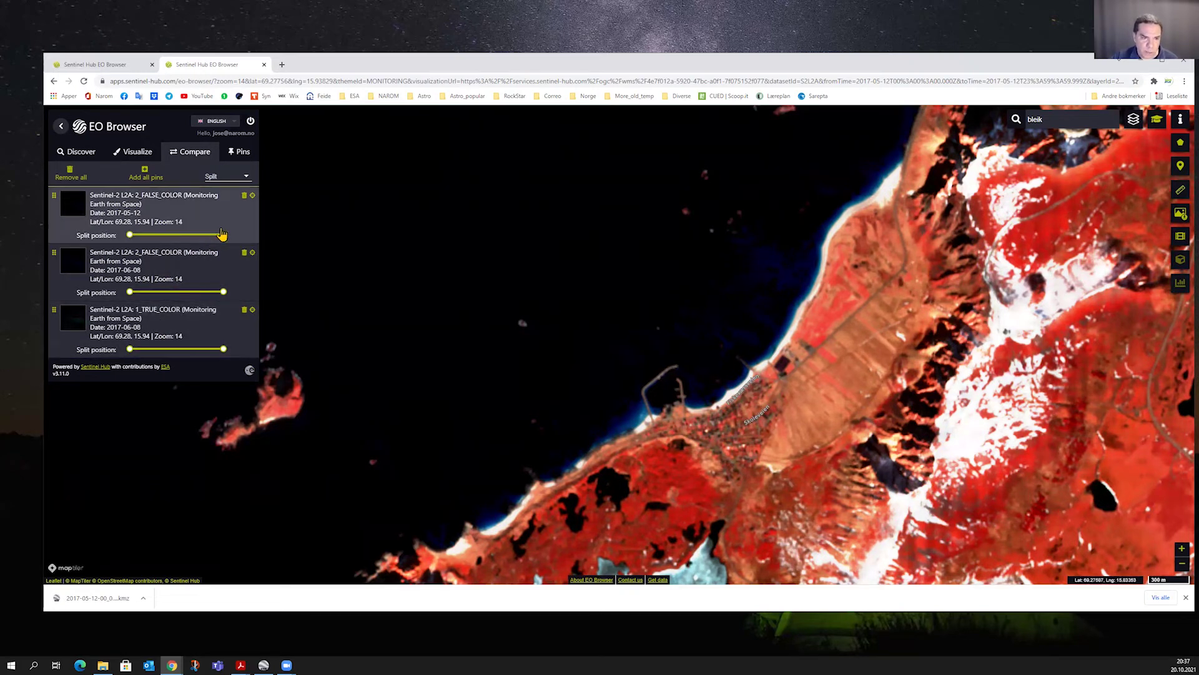
{"action": "mouse_move", "coordinate": [222, 233]}
{"action": "left_mouse_down"}
{"action": "mouse_move", "coordinate": [165, 249]}
{"action": "mouse_move", "coordinate": [204, 232]}
{"action": "mouse_move", "coordinate": [182, 233]}
{"action": "mouse_move", "coordinate": [213, 232]}
{"action": "left_mouse_up"}
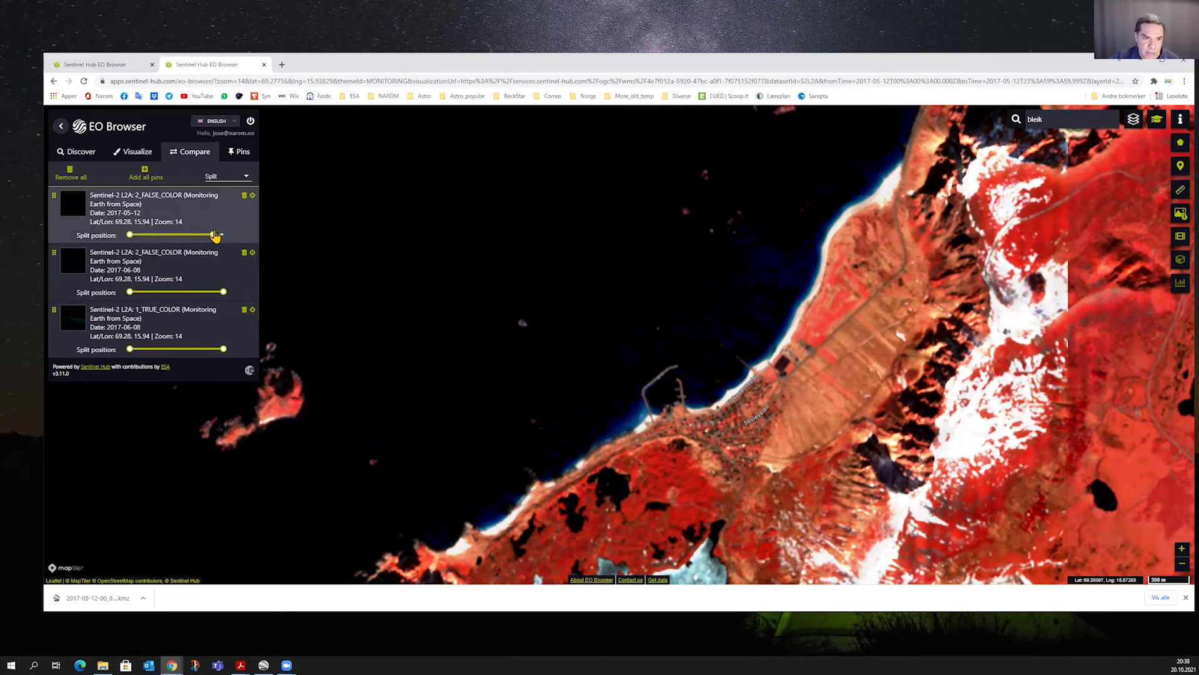
{"action": "left_click_drag", "start_coordinate": [212, 234], "coordinate": [252, 241]}
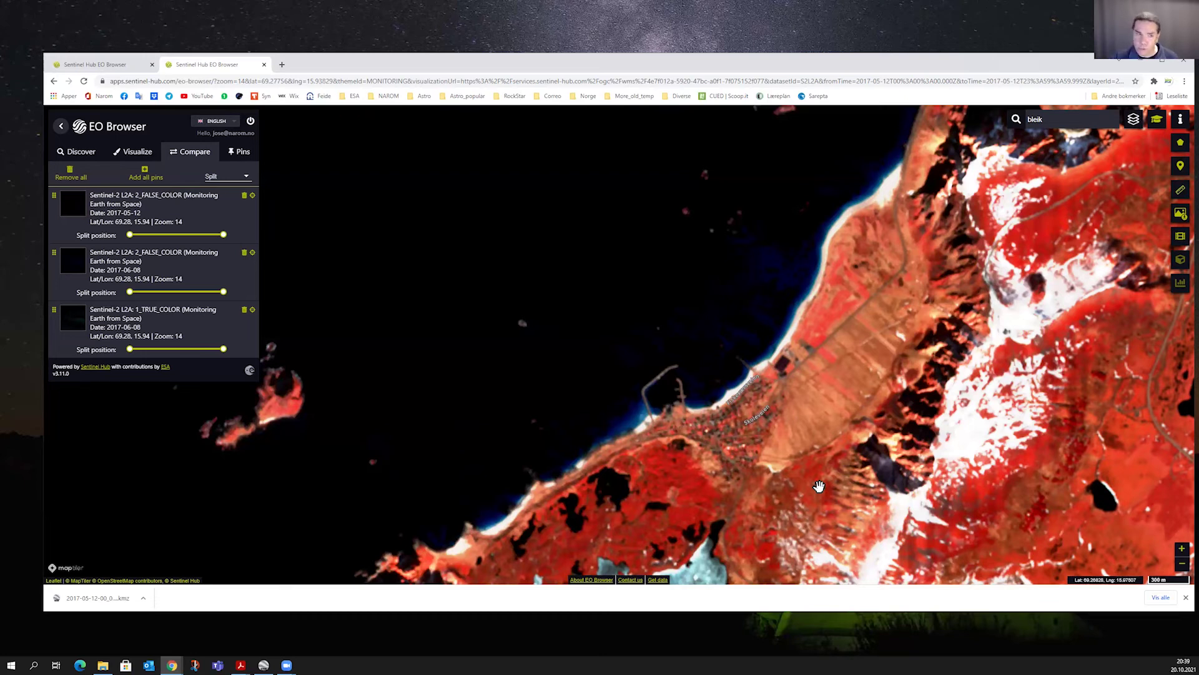
Step: Download the 2017-05-12 False color visualization as an analytical image in KMZ/JPG format
{"action": "left_click", "coordinate": [133, 156]}
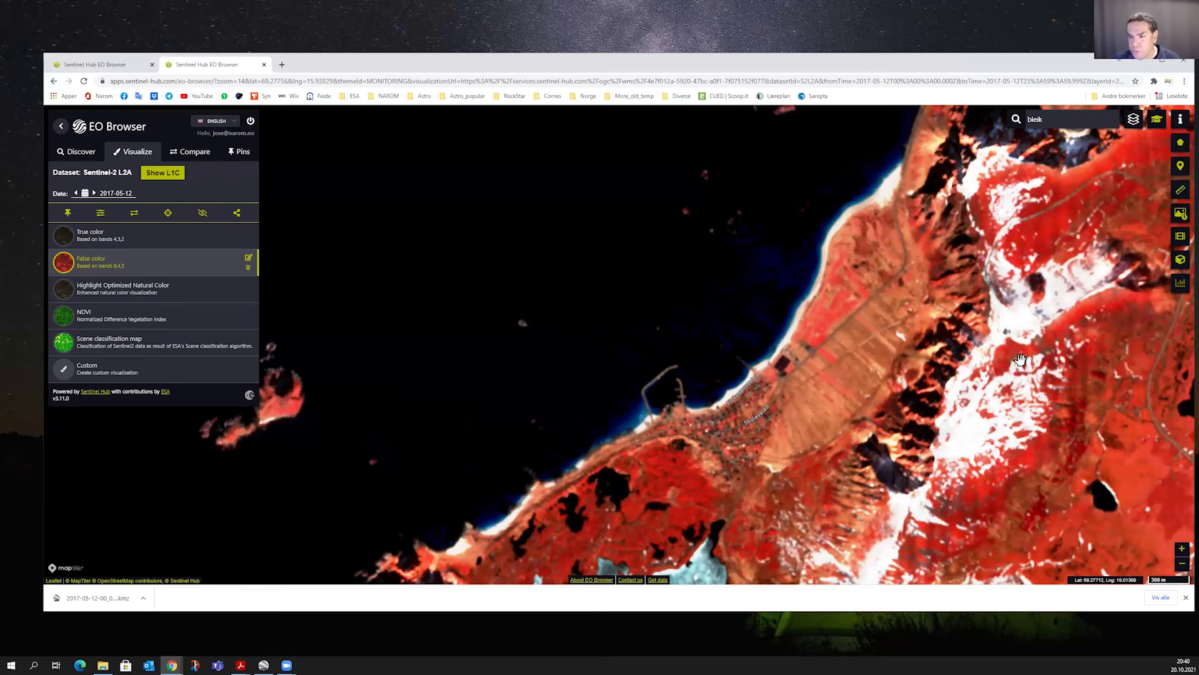
{"action": "left_click", "coordinate": [1180, 215]}
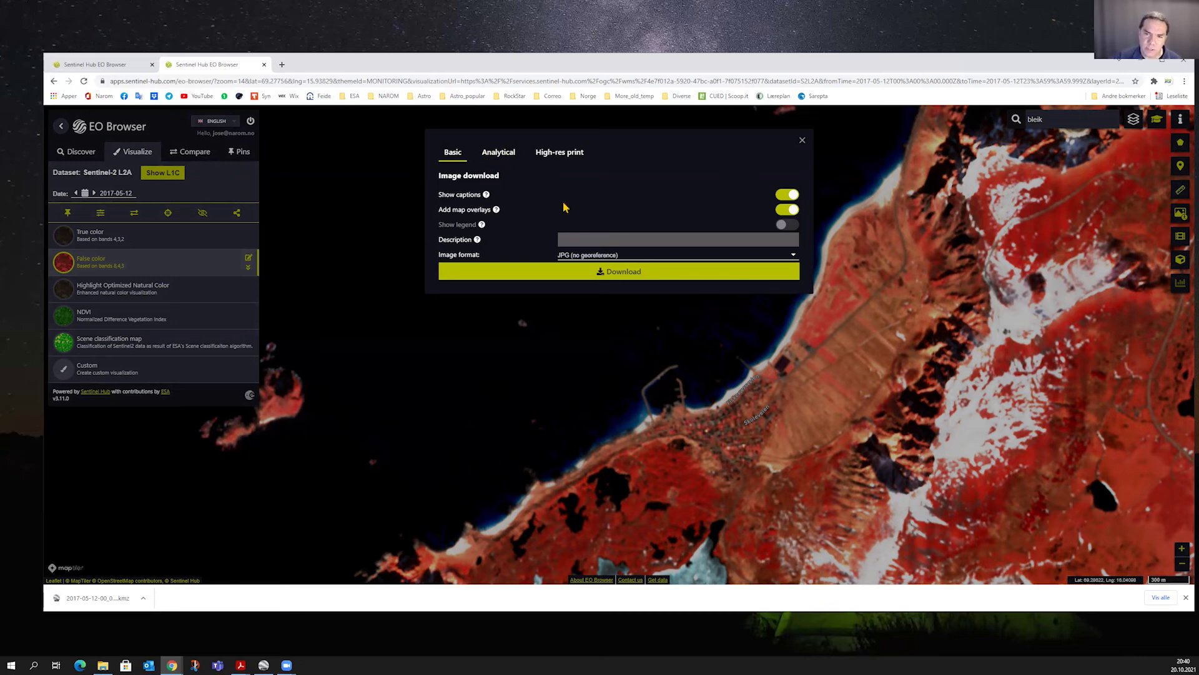
{"action": "left_click", "coordinate": [501, 158]}
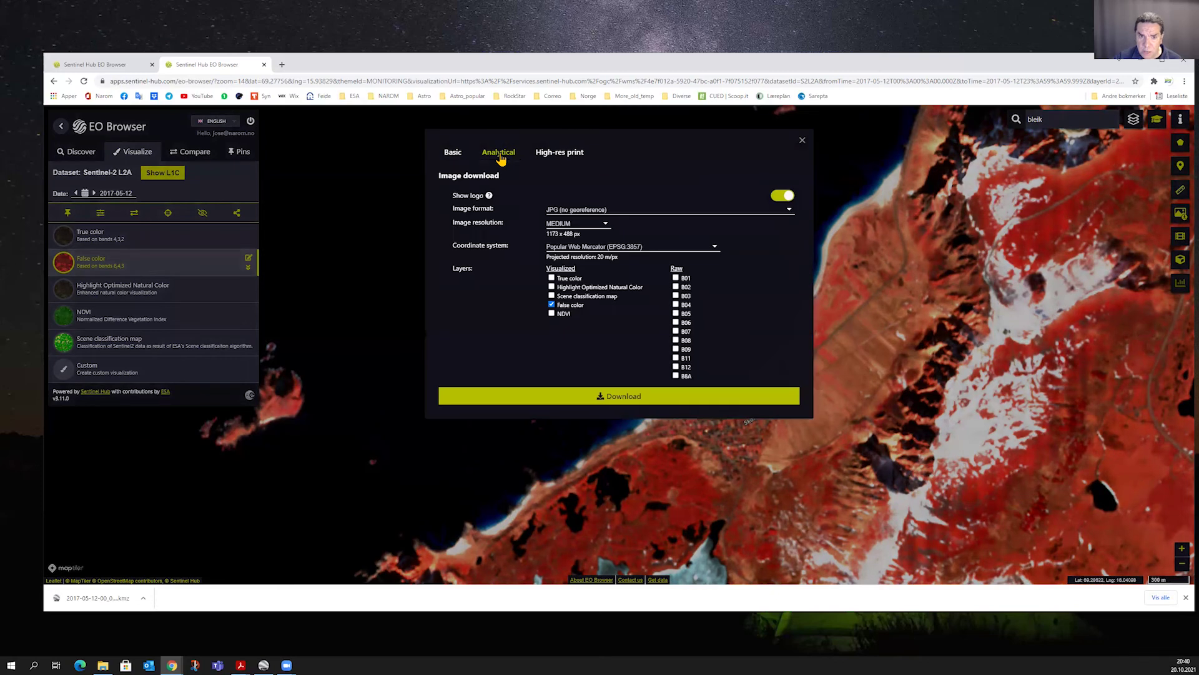
{"action": "left_click", "coordinate": [790, 213]}
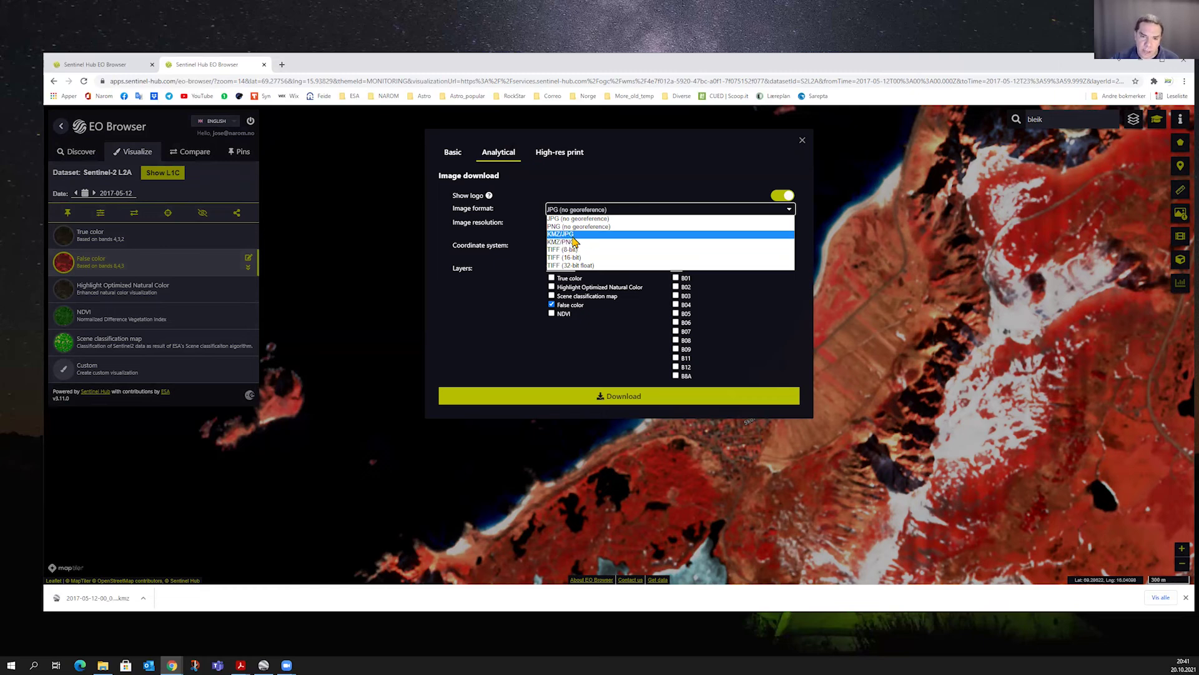
{"action": "left_click", "coordinate": [573, 235]}
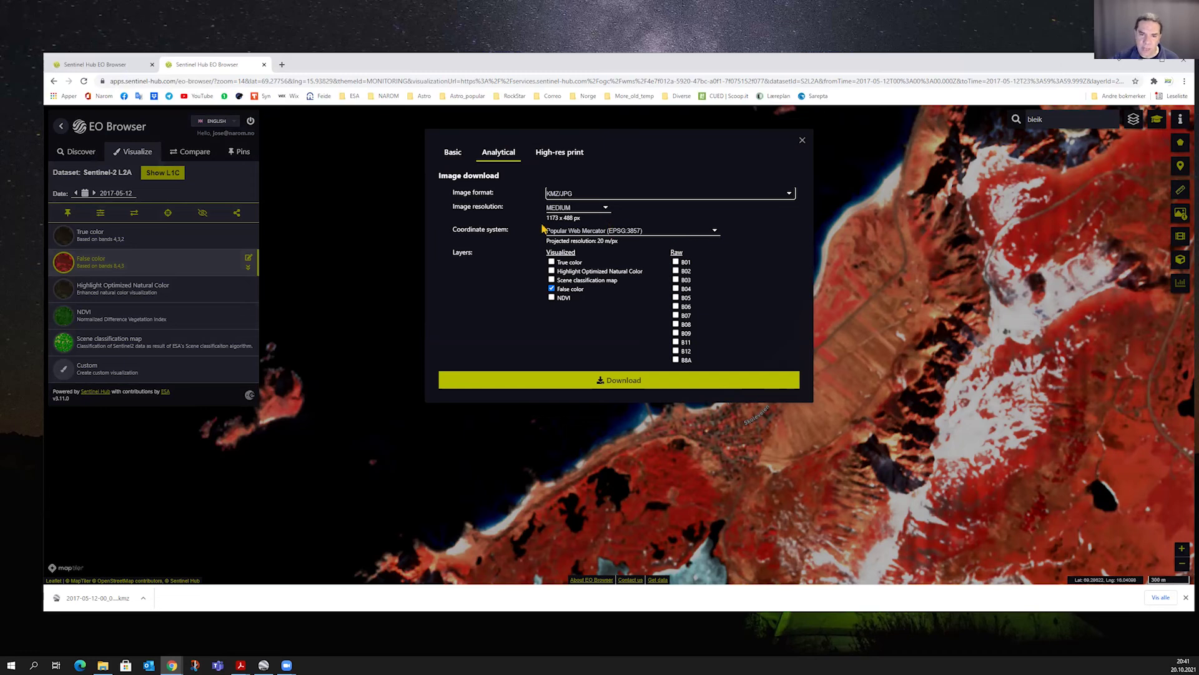
{"action": "left_click", "coordinate": [591, 382]}
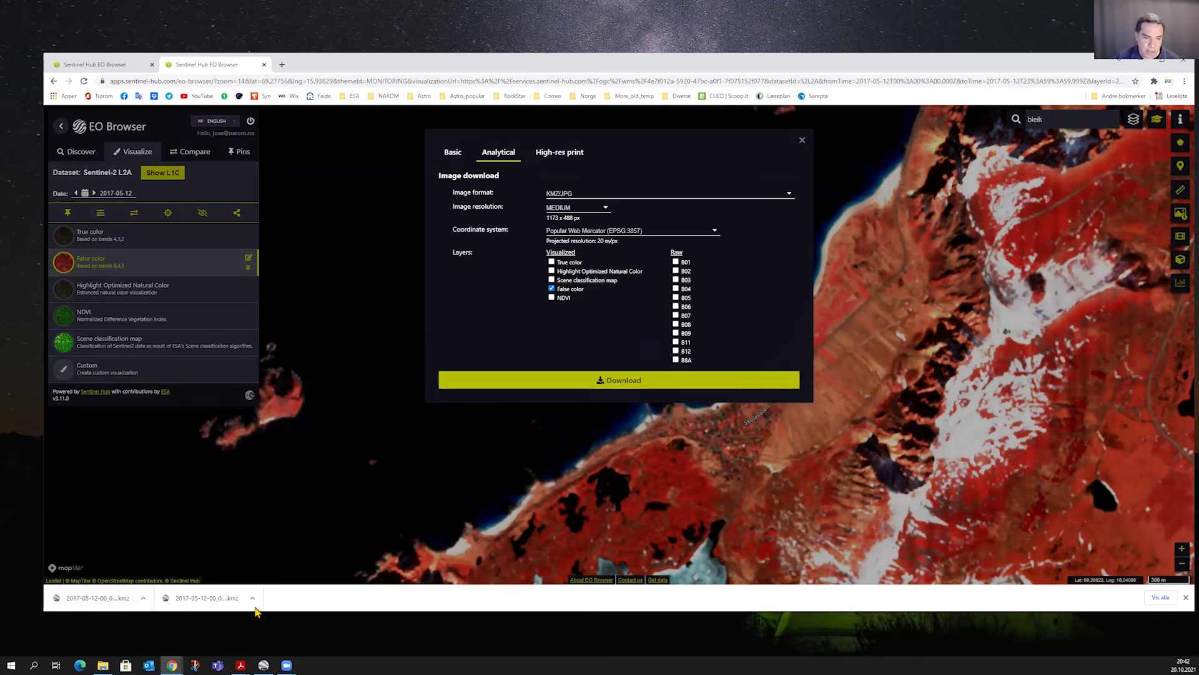
Step: Switch to Google Earth Pro and compare the Sentinel Hub Overlays image with the base imagery around Bleik by toggling the overlay's visibility
{"action": "left_click", "coordinate": [263, 663]}
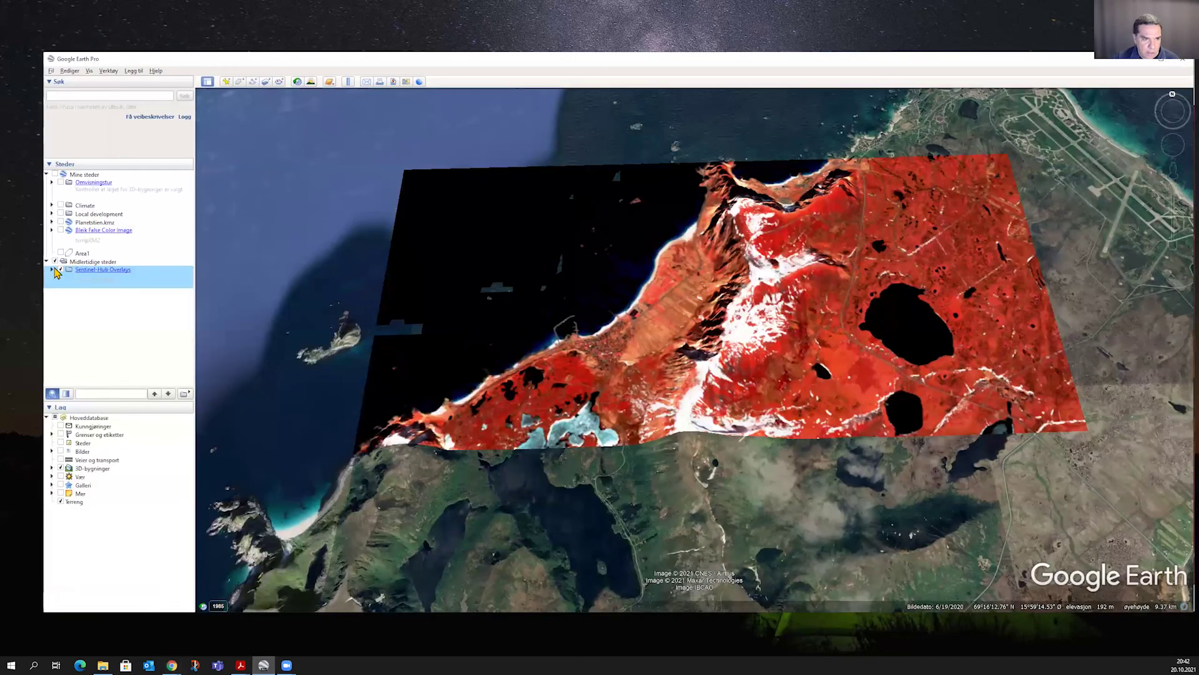
{"action": "left_click", "coordinate": [60, 269]}
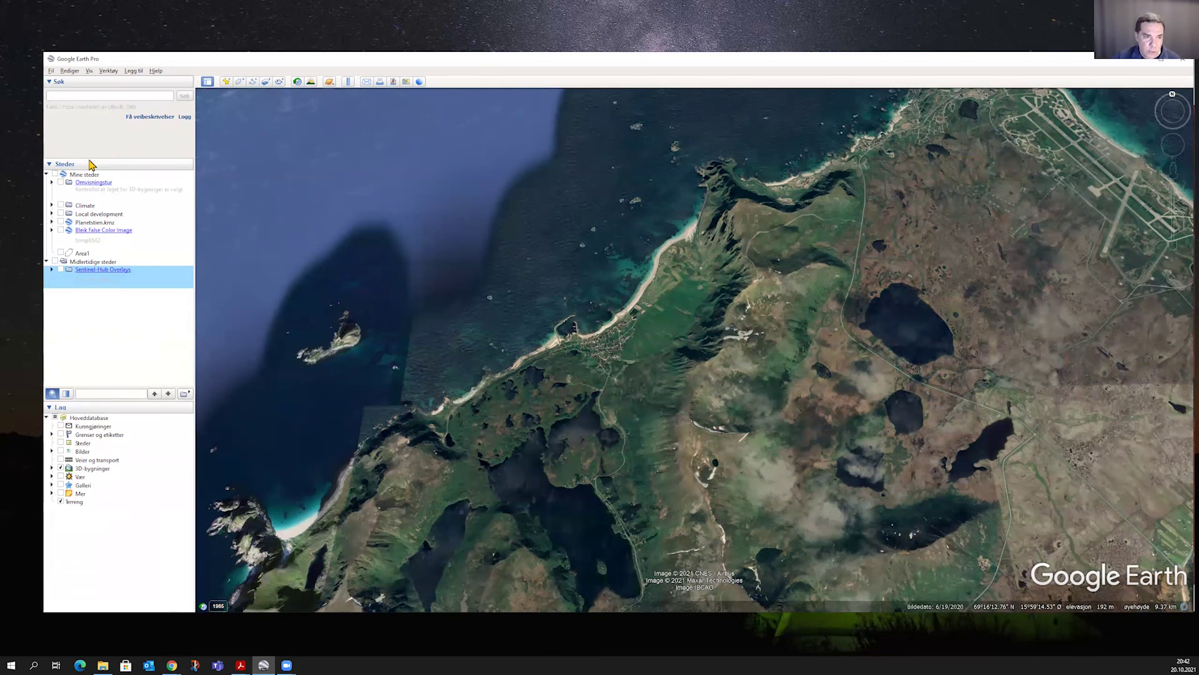
{"action": "left_click", "coordinate": [61, 270]}
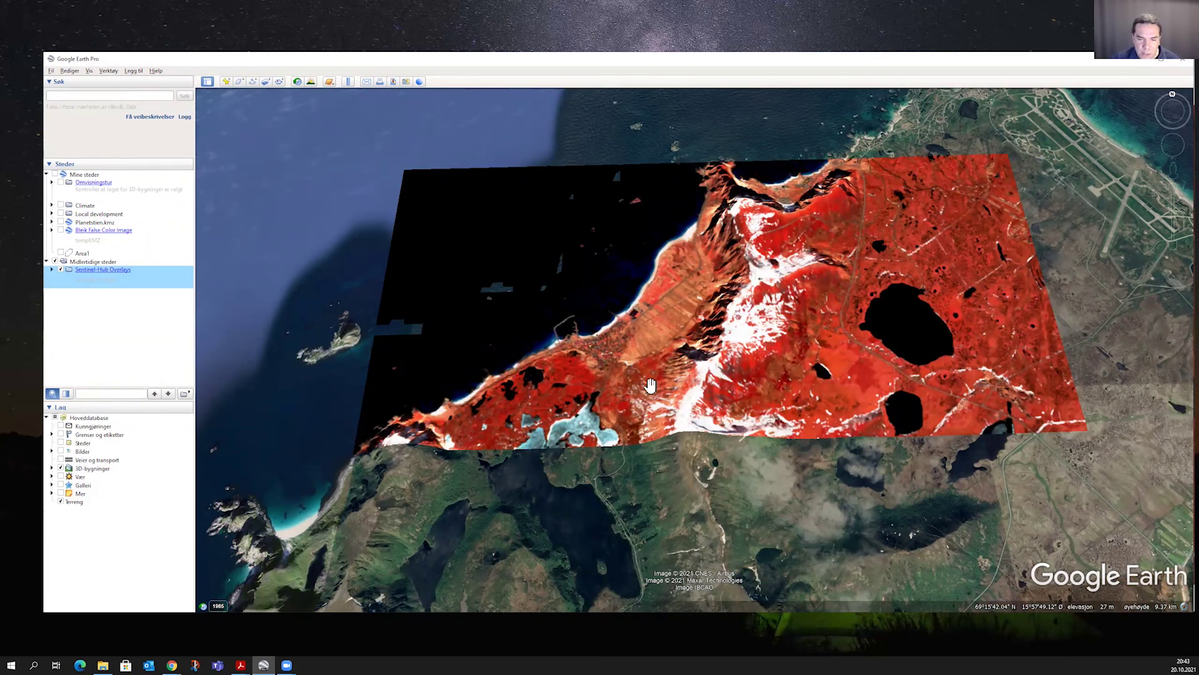
{"action": "scroll", "coordinate": [650, 386], "scroll_direction": "up", "scroll_amount": 3}
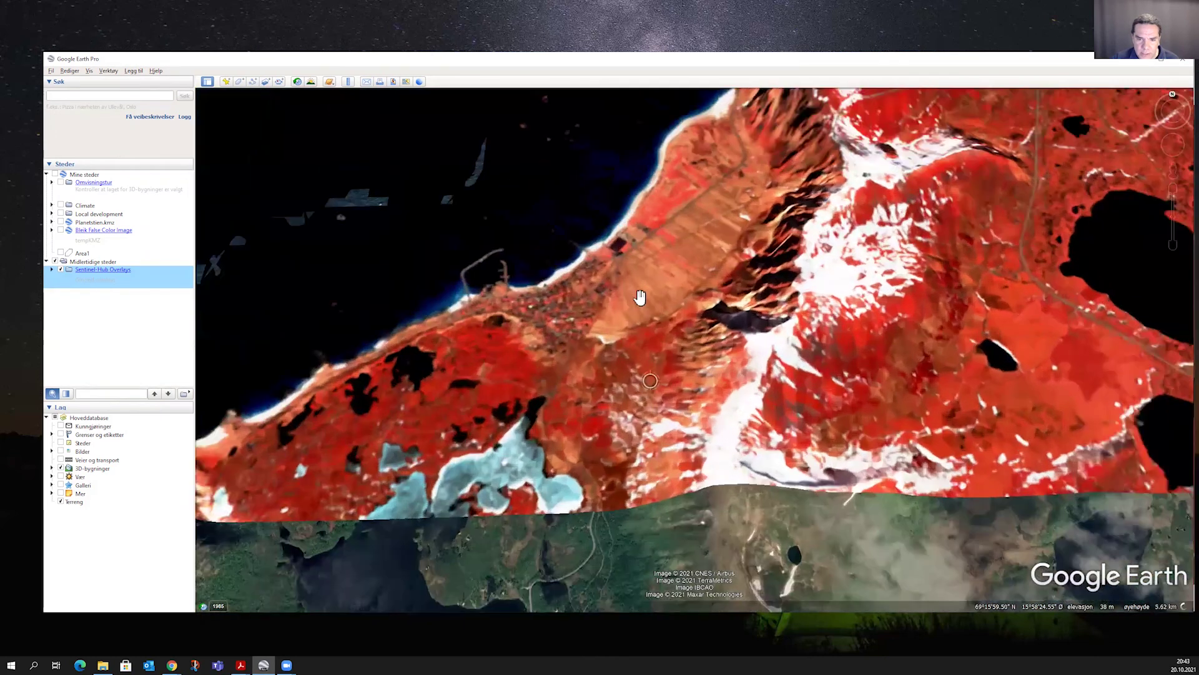
{"action": "scroll", "coordinate": [659, 353], "scroll_direction": "up", "scroll_amount": 3}
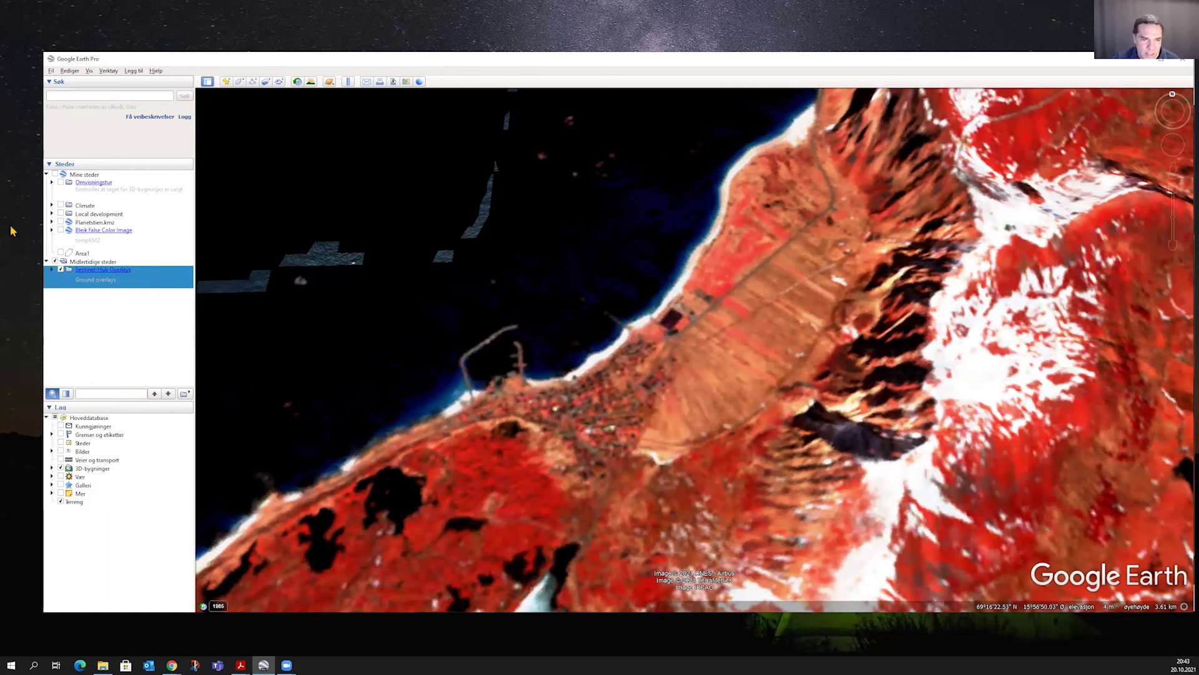
{"action": "left_click", "coordinate": [60, 270]}
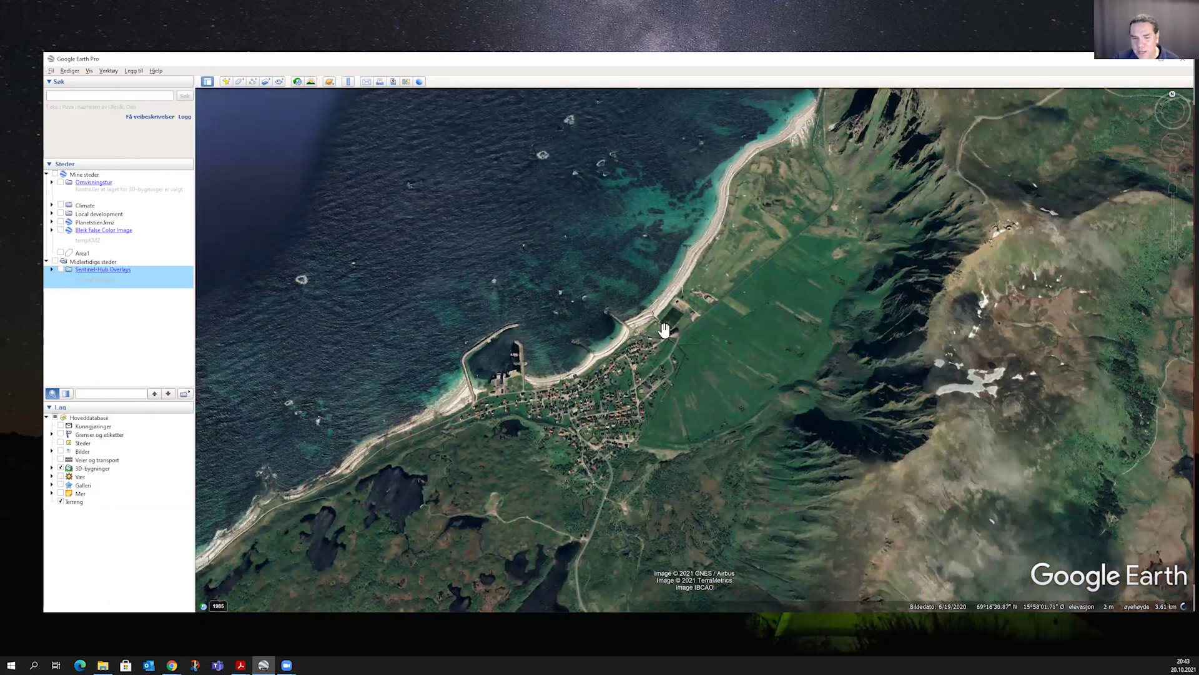
{"action": "left_click", "coordinate": [61, 270]}
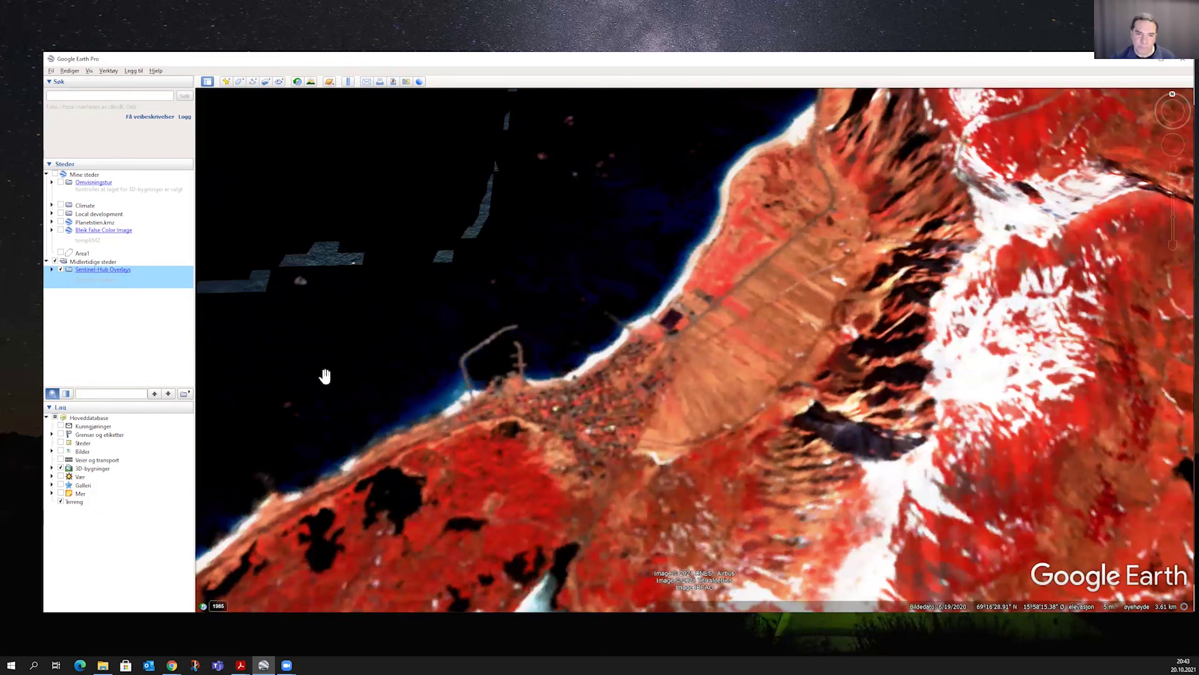
{"action": "left_click_drag", "start_coordinate": [601, 437], "coordinate": [598, 445]}
{"action": "scroll", "coordinate": [598, 445], "scroll_direction": "down", "scroll_amount": 5}
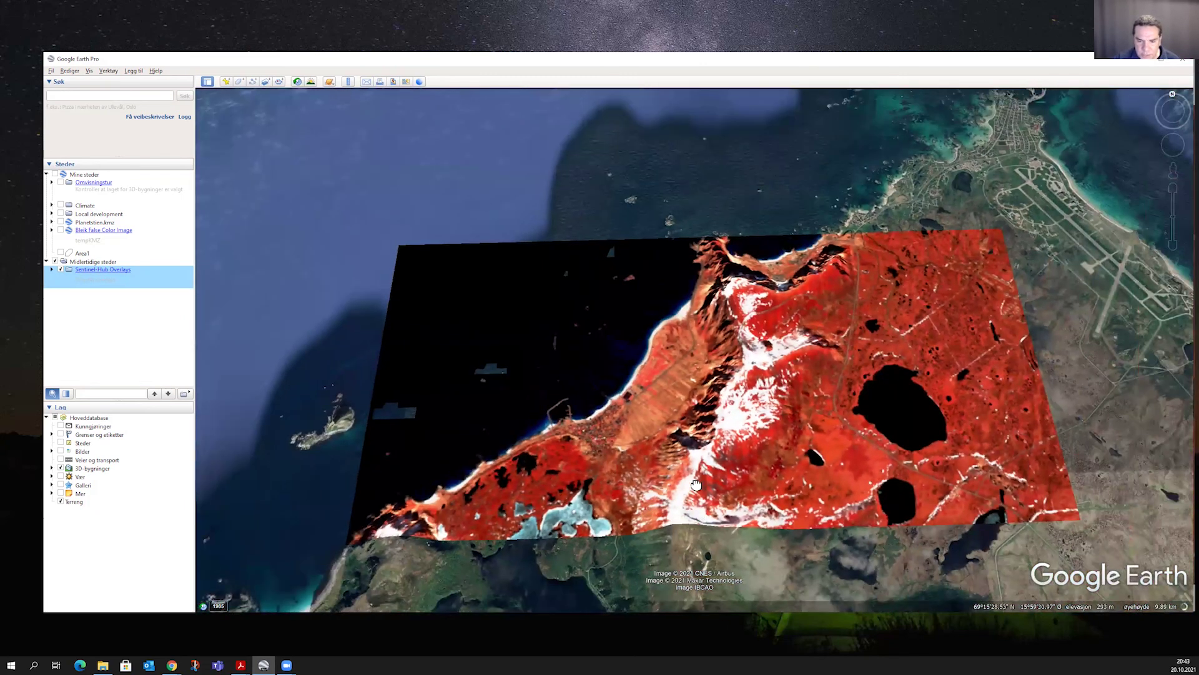
{"action": "left_click_drag", "start_coordinate": [696, 485], "coordinate": [696, 456]}
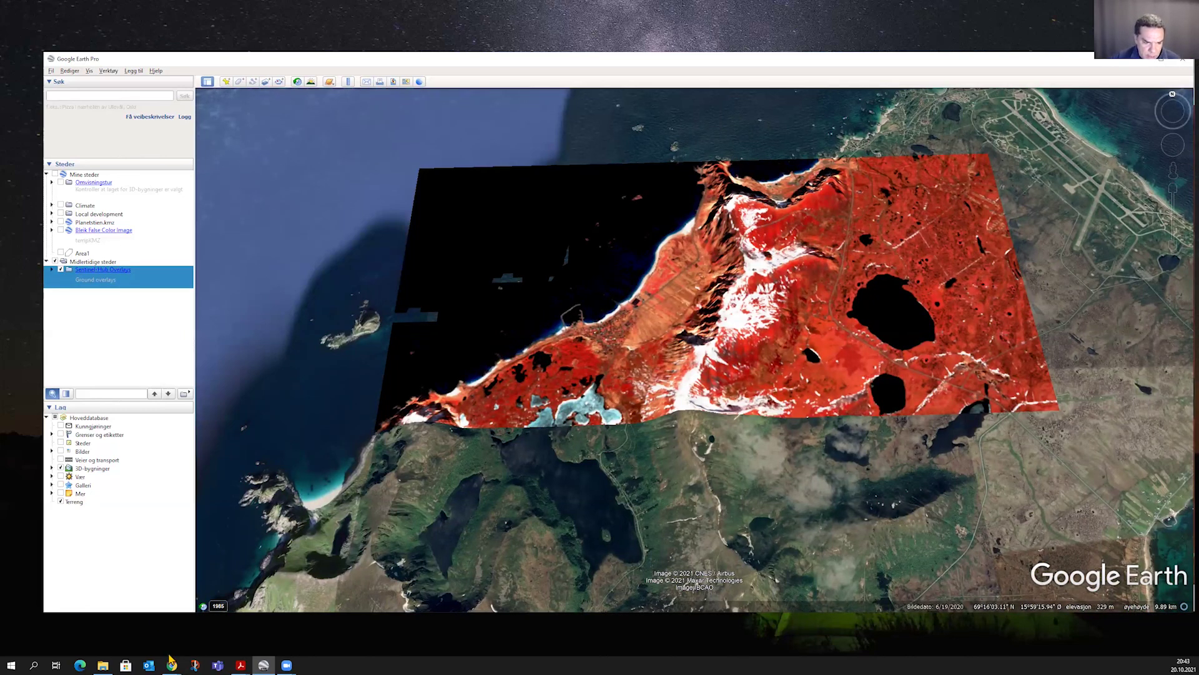
Step: Switch back to EO Browser and show the 2021-10-15 La Palma image in the True Color + IR highlights visualization
{"action": "mouse_move", "coordinate": [173, 657]}
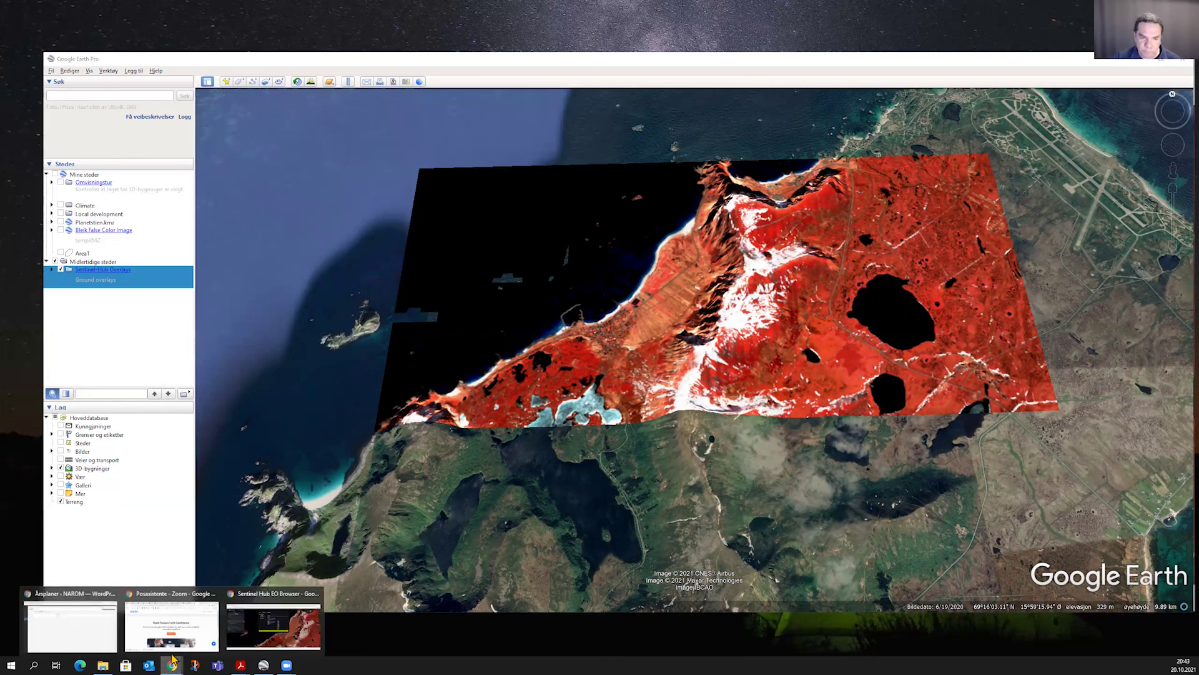
{"action": "left_click", "coordinate": [289, 630]}
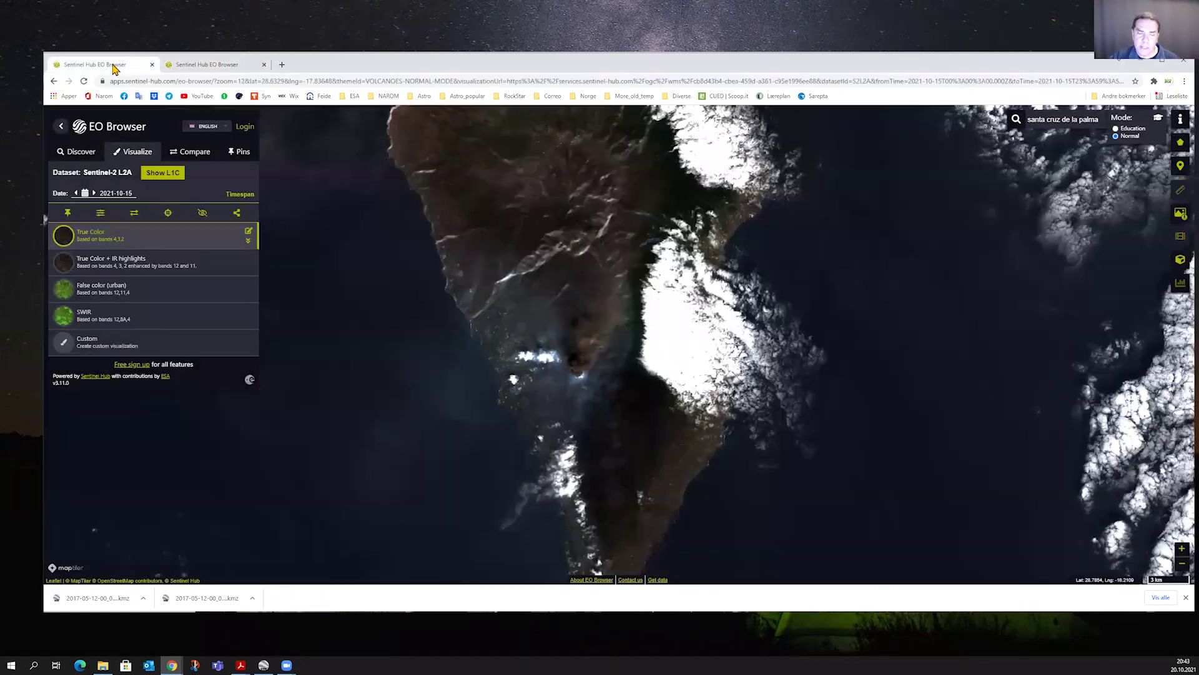
{"action": "left_click", "coordinate": [115, 68]}
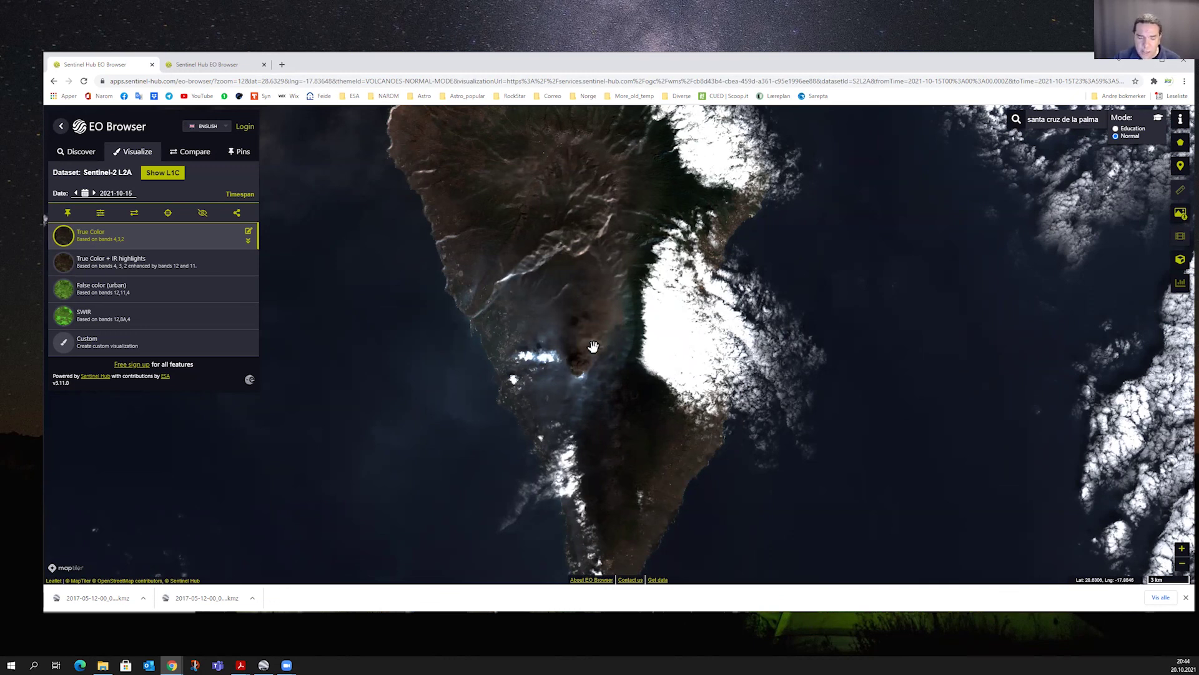
{"action": "left_click", "coordinate": [124, 270]}
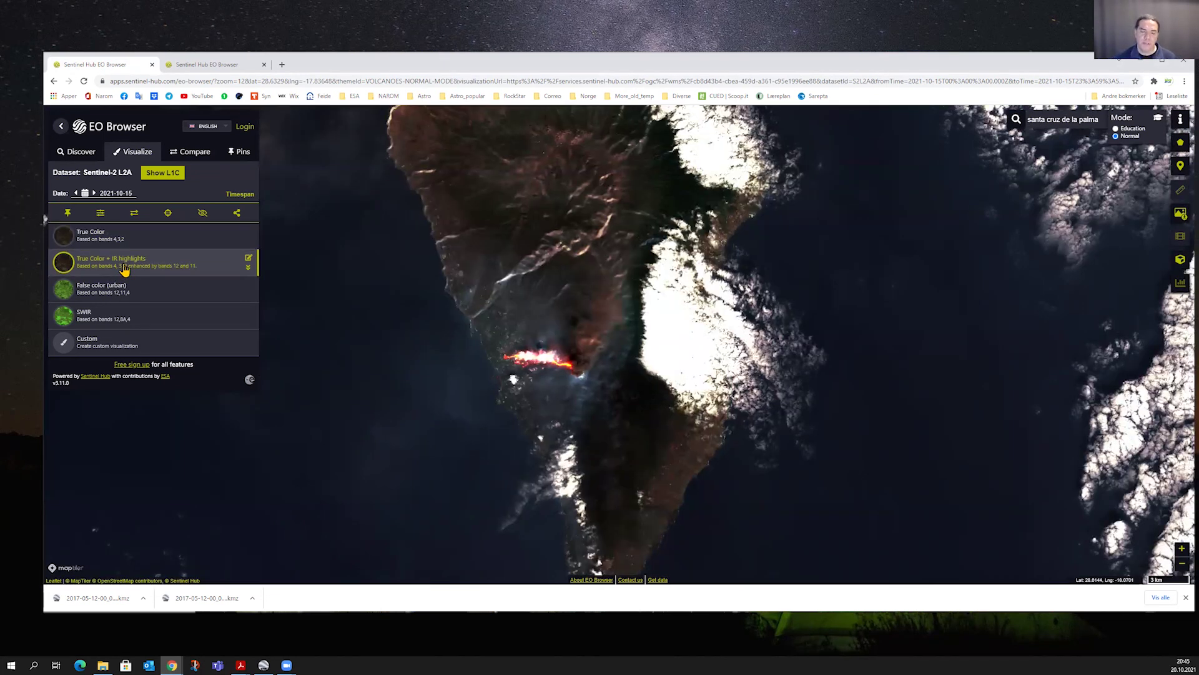